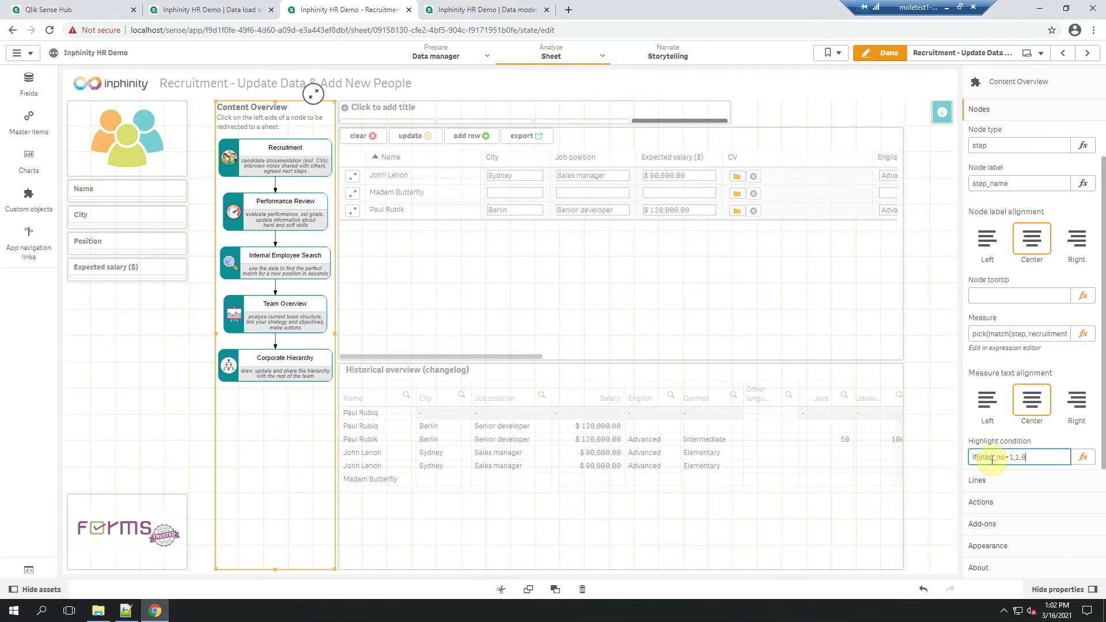
Step: Apply the highlight condition if(step_no=1,1,0) to the Content Overview flow on the Recruitment sheet
key(Return)
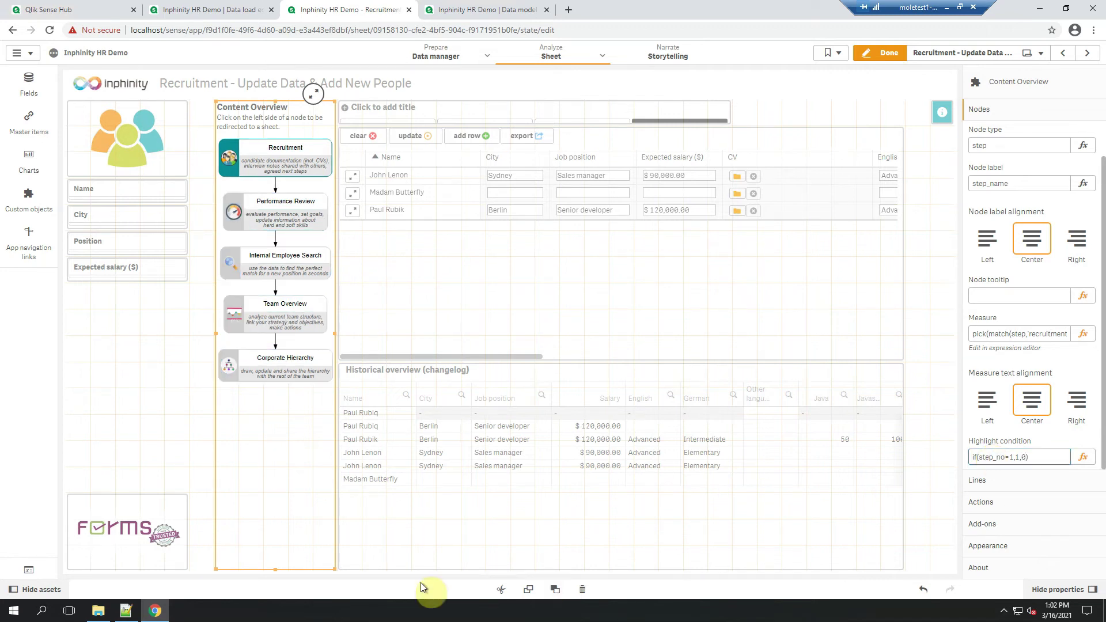
click(910, 133)
Step: On the Performance Review & Talent Management sheet, replace the notes form beside the Forms logo with a copy of the Content Overview flow
click(1086, 53)
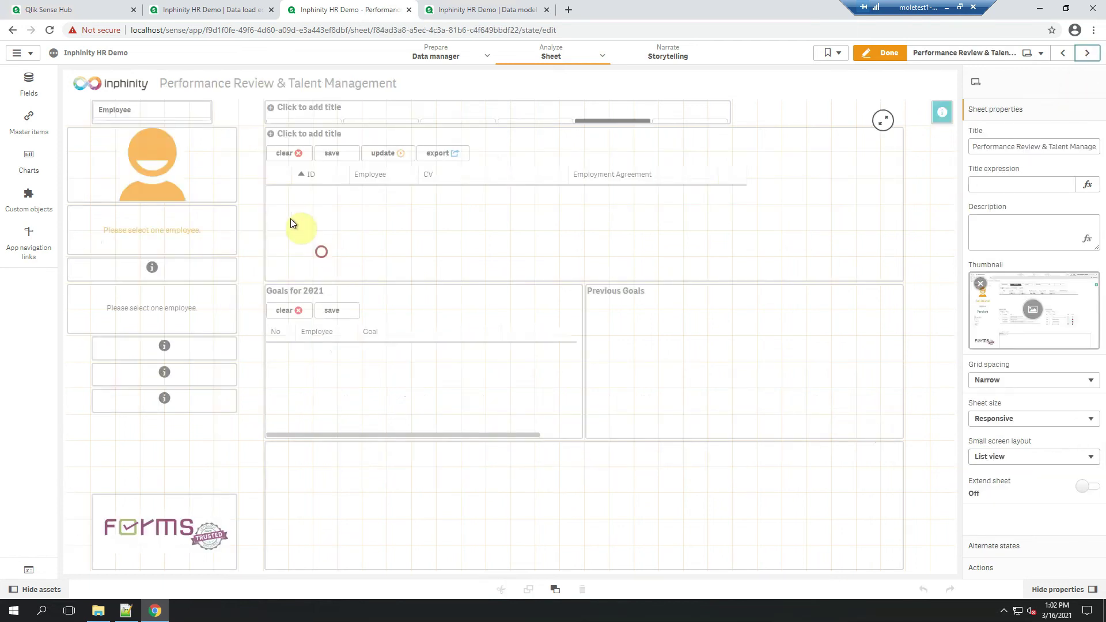
click(264, 198)
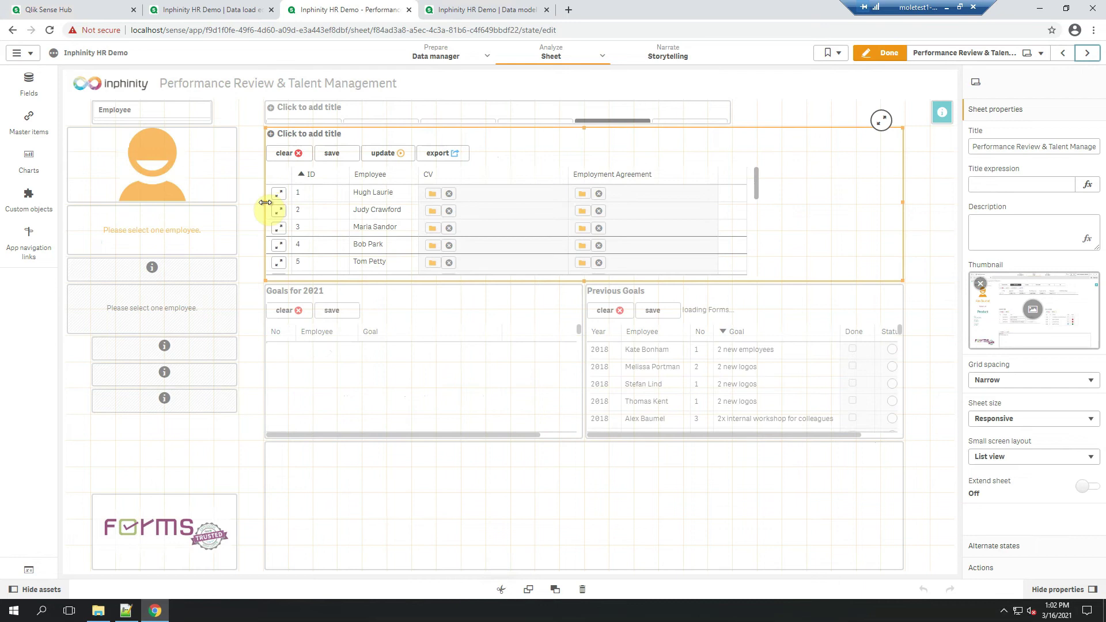
click(285, 558)
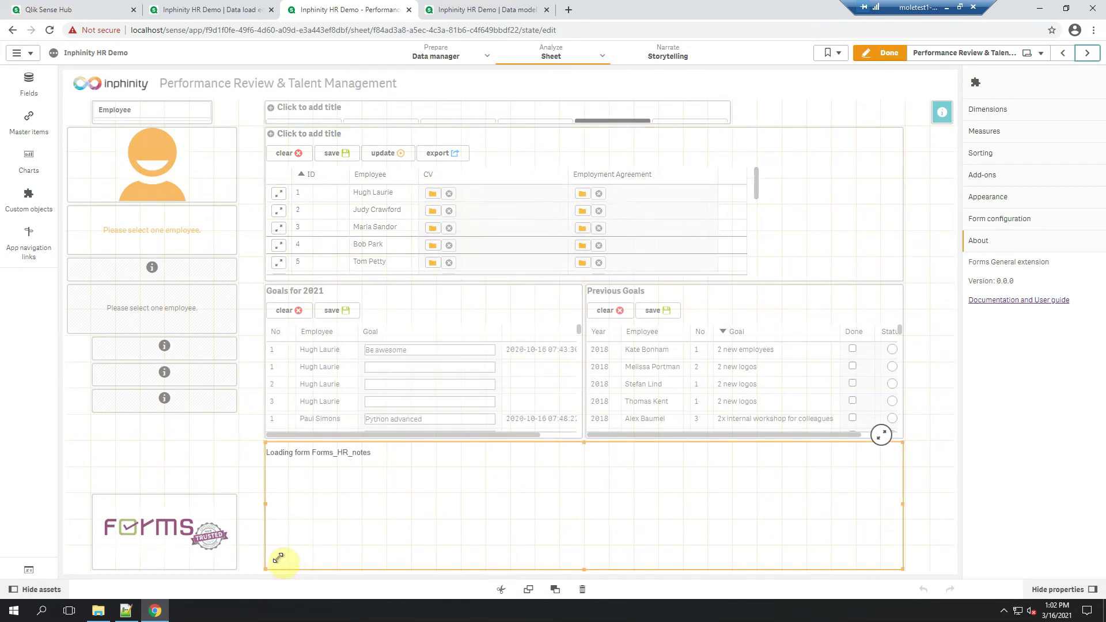
drag(291, 548, 260, 508)
drag(951, 505, 904, 505)
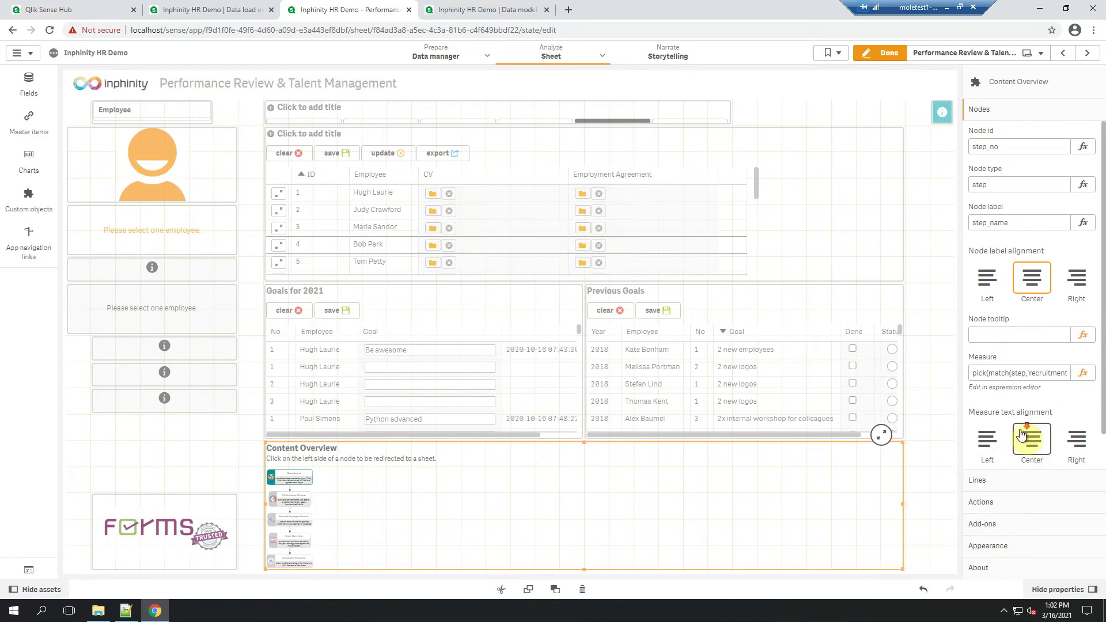
Step: Change the copied flow's highlight condition so that it highlights the Performance Review node
scroll(1014, 455, down, 1)
click(1008, 457)
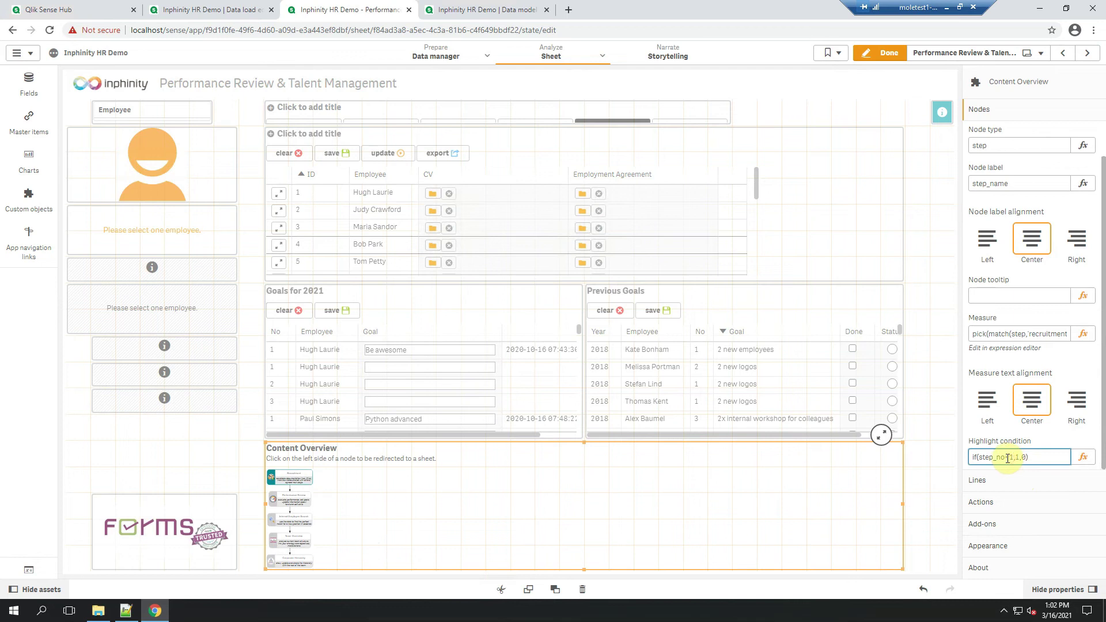
Step: Set the Content Overview flow's orientation to Horizontal, reduce its height to a low strip, and preview the sheet
click(1005, 546)
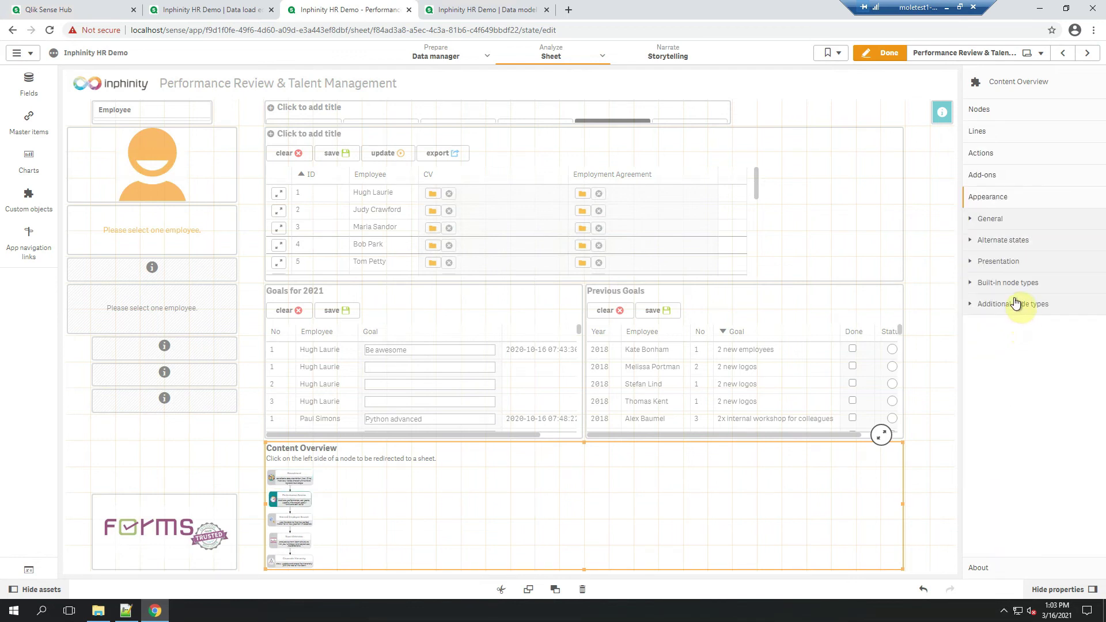
click(1016, 267)
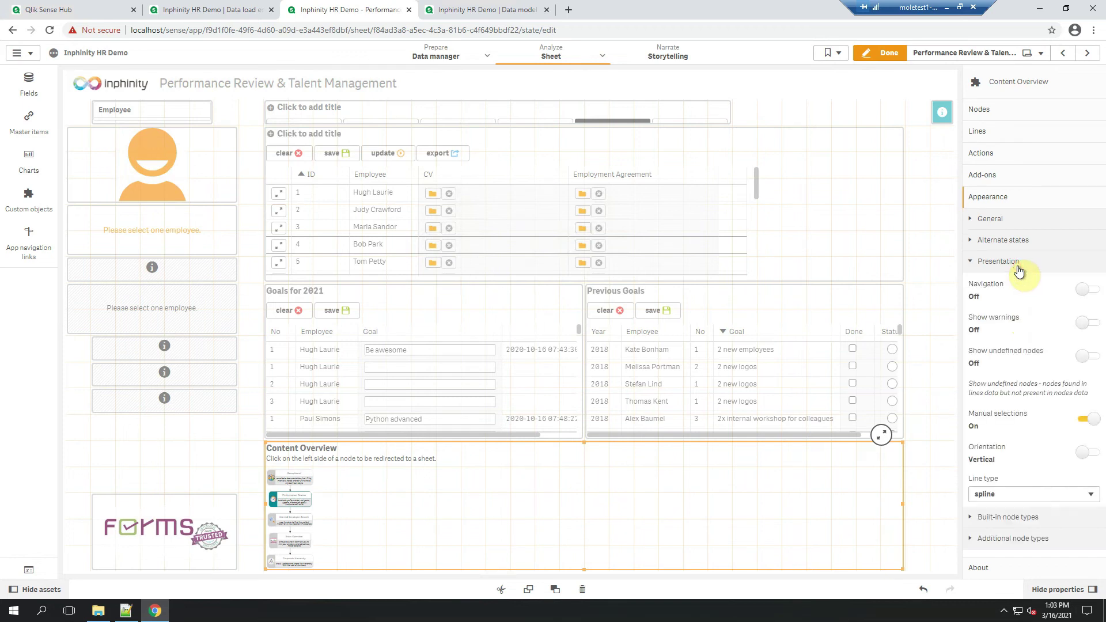
click(1090, 454)
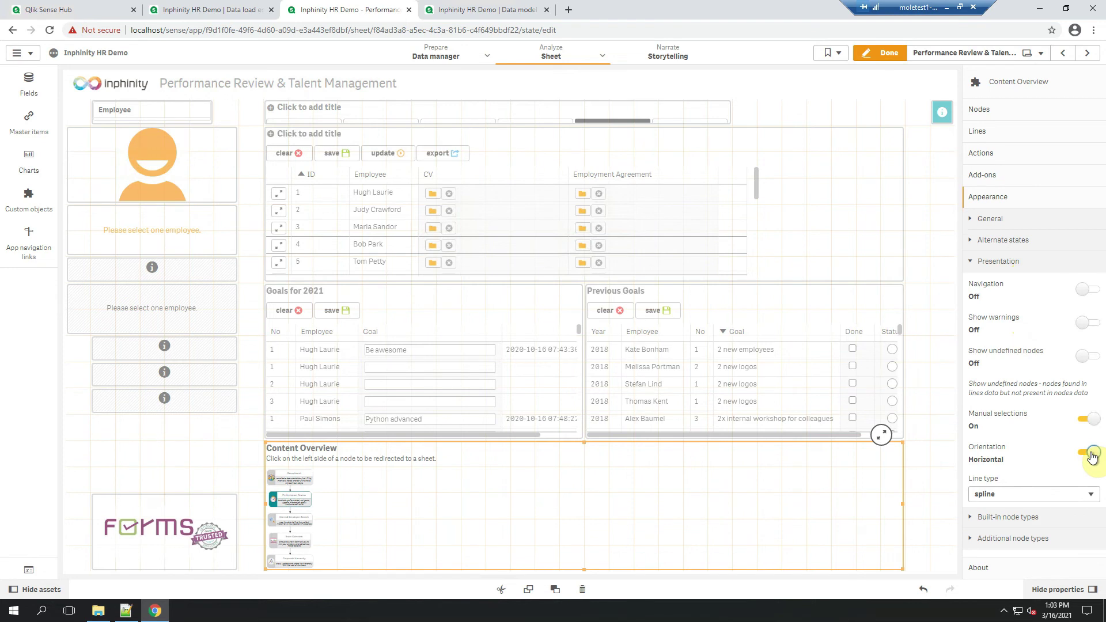
drag(581, 442, 583, 490)
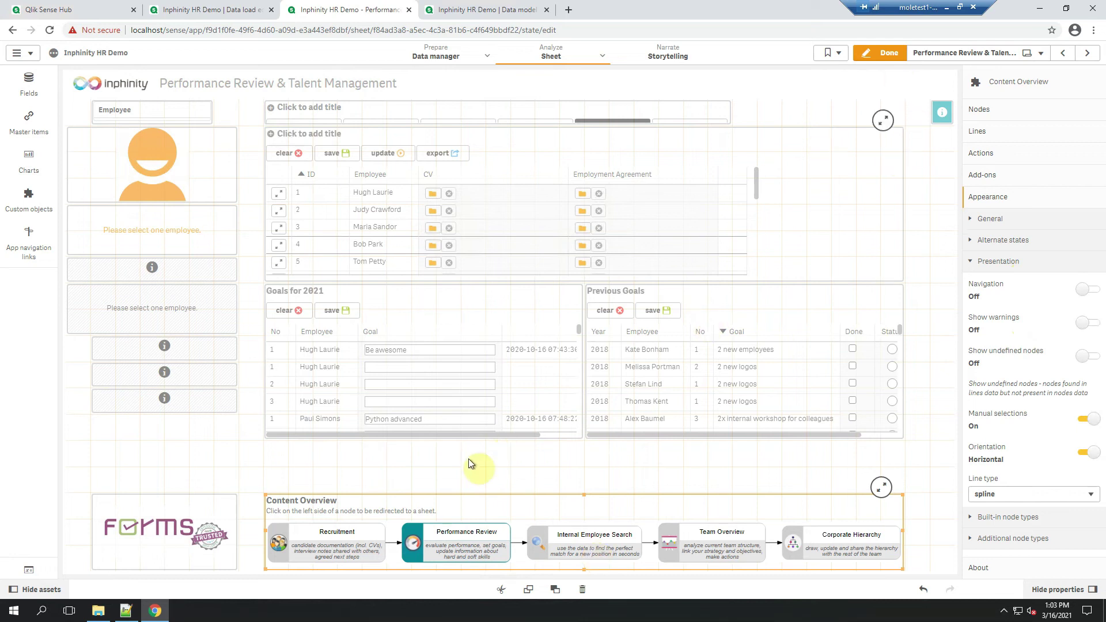
click(883, 55)
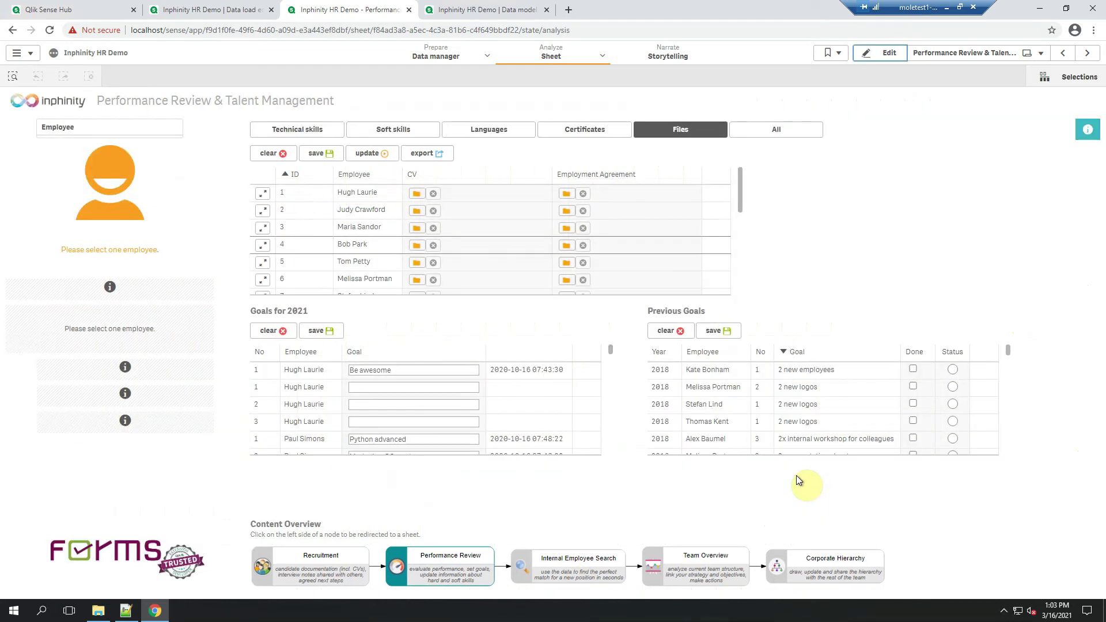
Step: Clear the measure expression of the Content Overview flow and preview the sheet outside edit mode
click(887, 58)
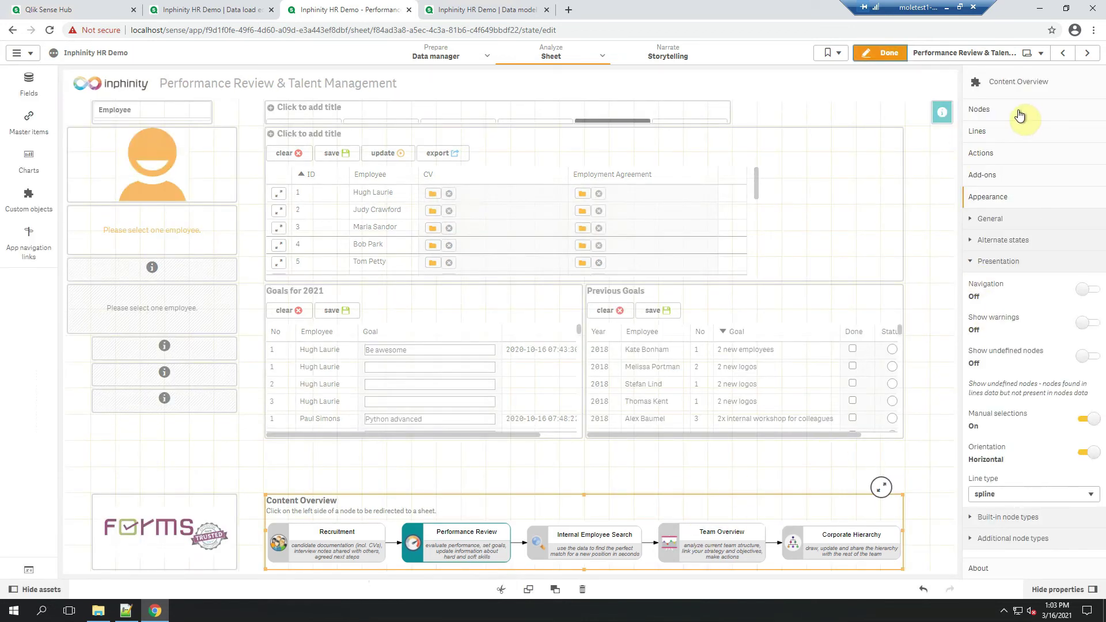
click(1016, 114)
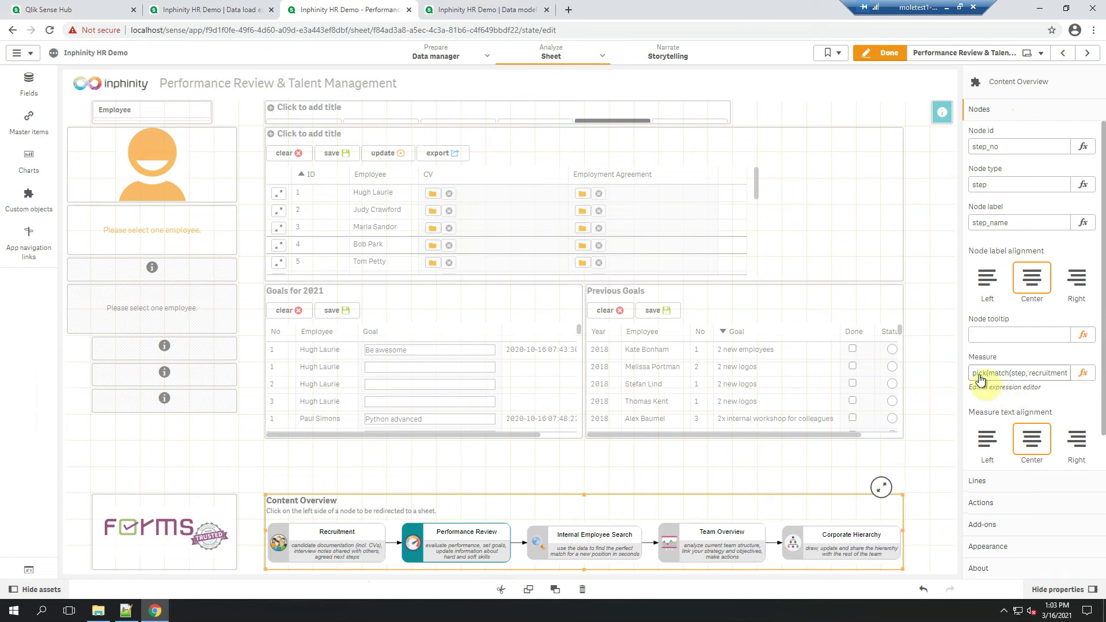
click(978, 374)
key(ctrl+a)
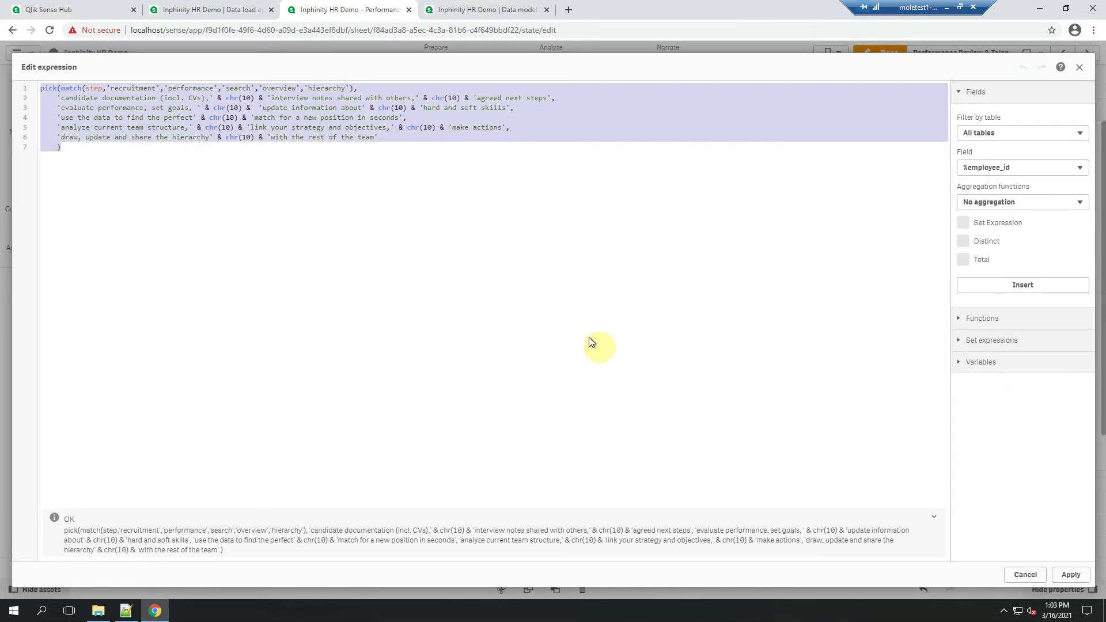
key(BackSpace)
click(1069, 574)
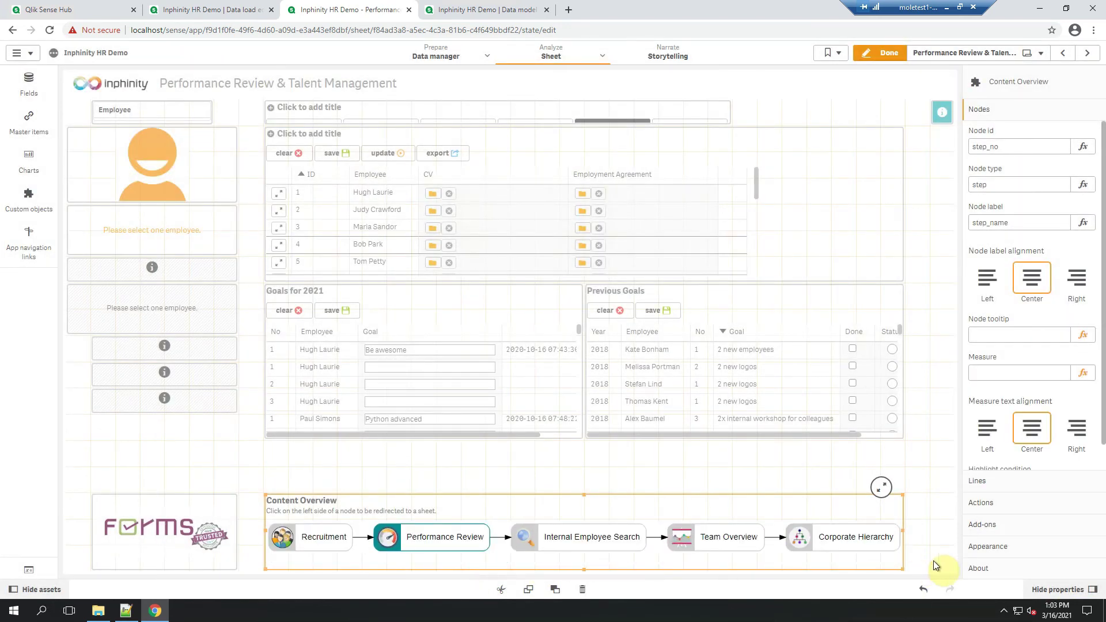
click(880, 52)
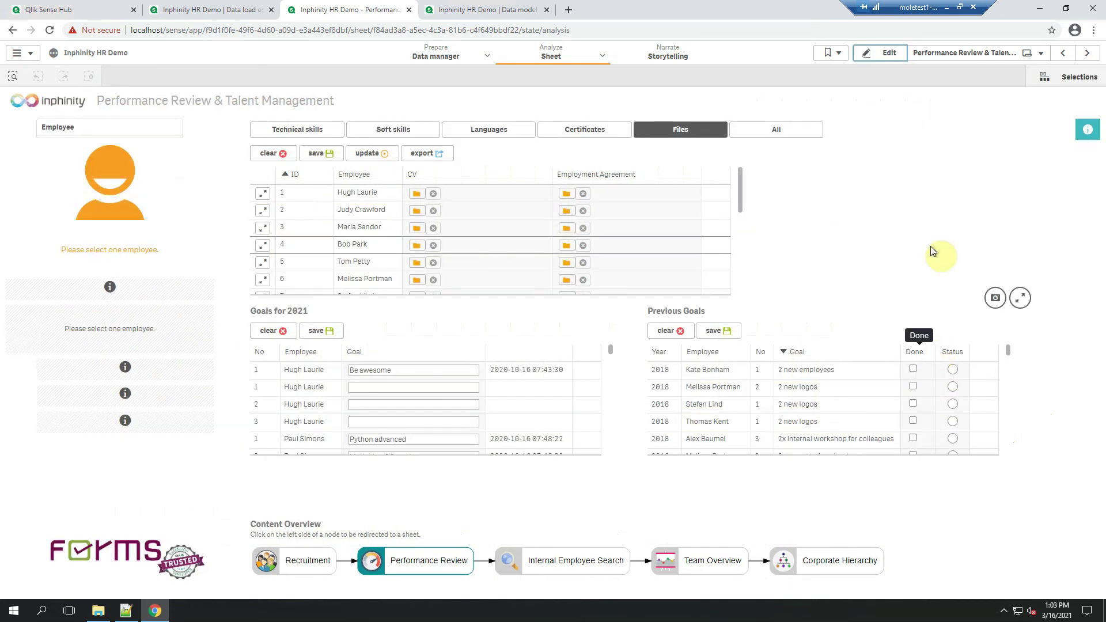
Step: Delete the Content Overview flow and place a small new Inphinity Flow object in its space beside the Forms logo
click(890, 57)
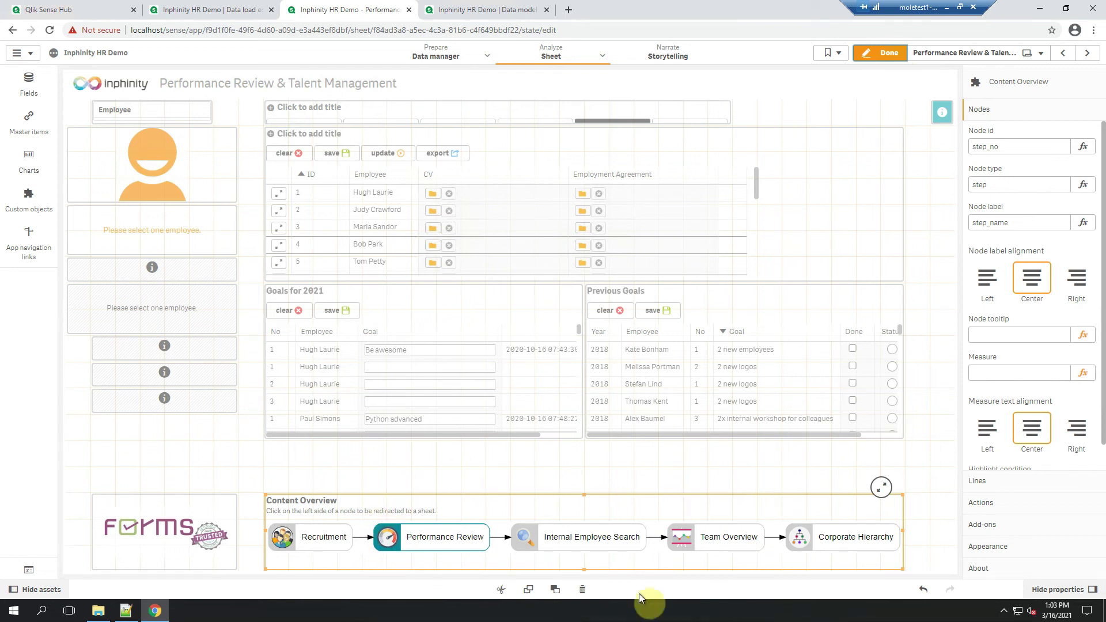
click(645, 566)
key(Delete)
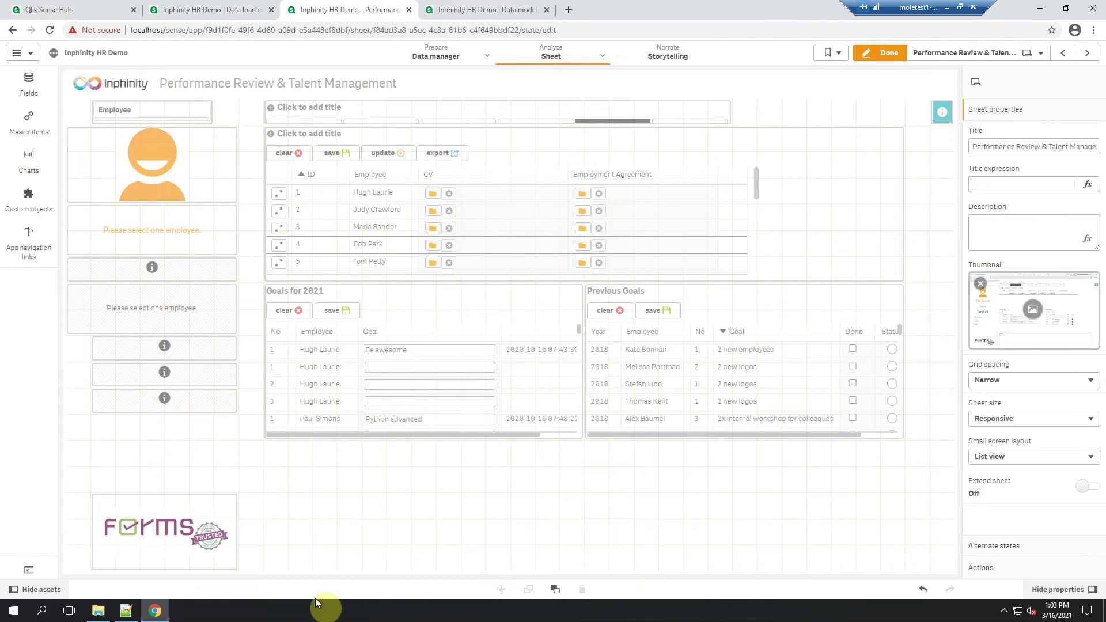
click(29, 161)
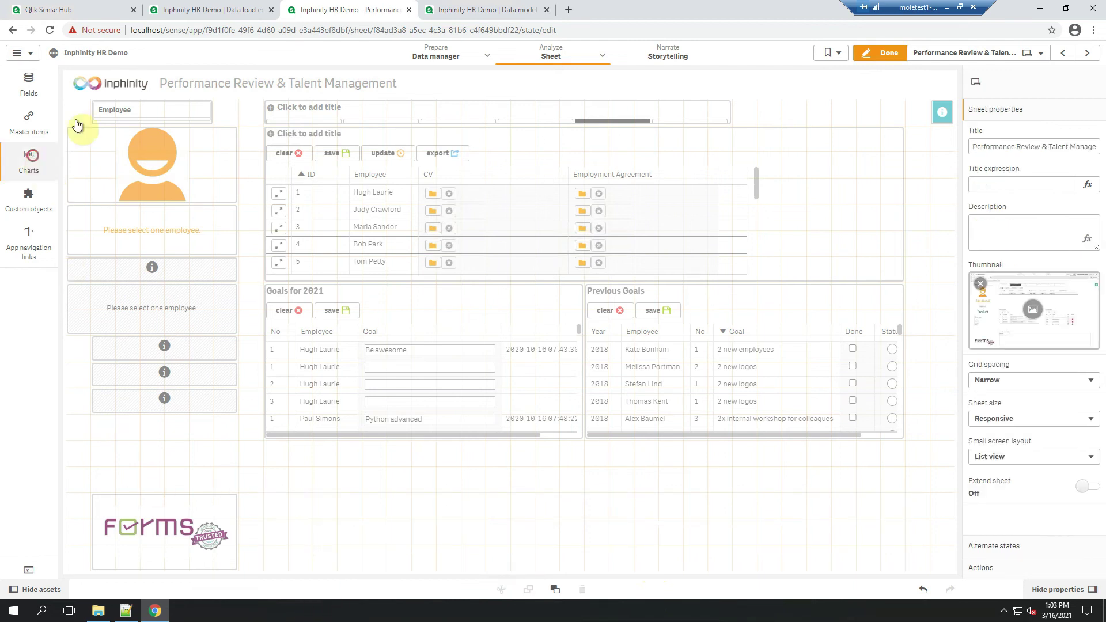
click(109, 81)
text(flow)
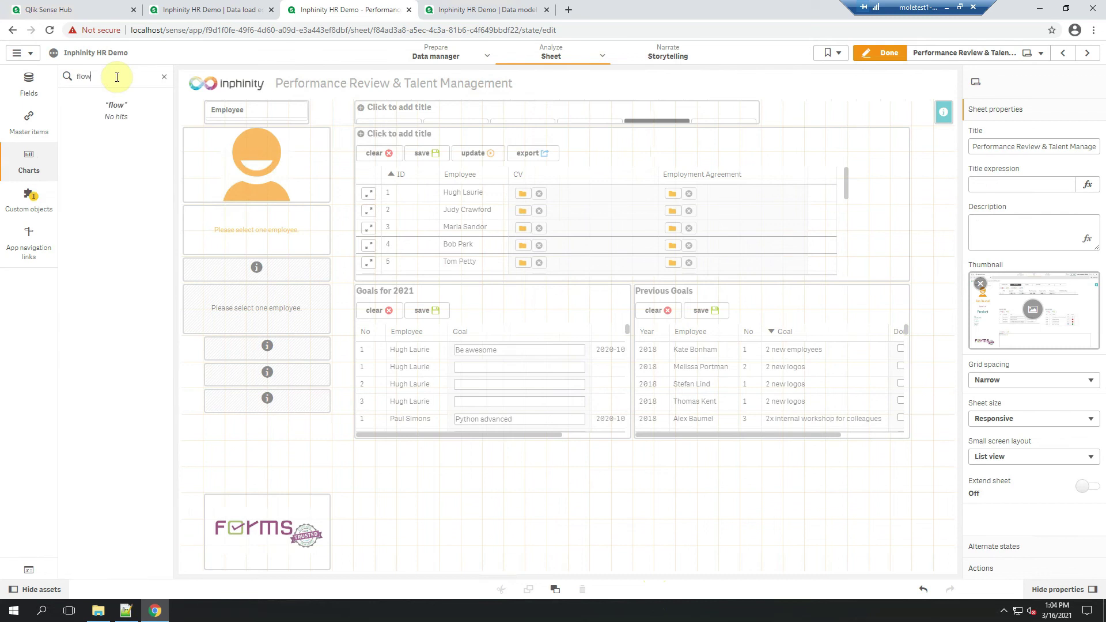
click(36, 205)
drag(105, 216, 486, 527)
drag(334, 457, 396, 495)
Step: Define the new flow's node with id ='1', type ='activity' and label ='previous'
click(1026, 146)
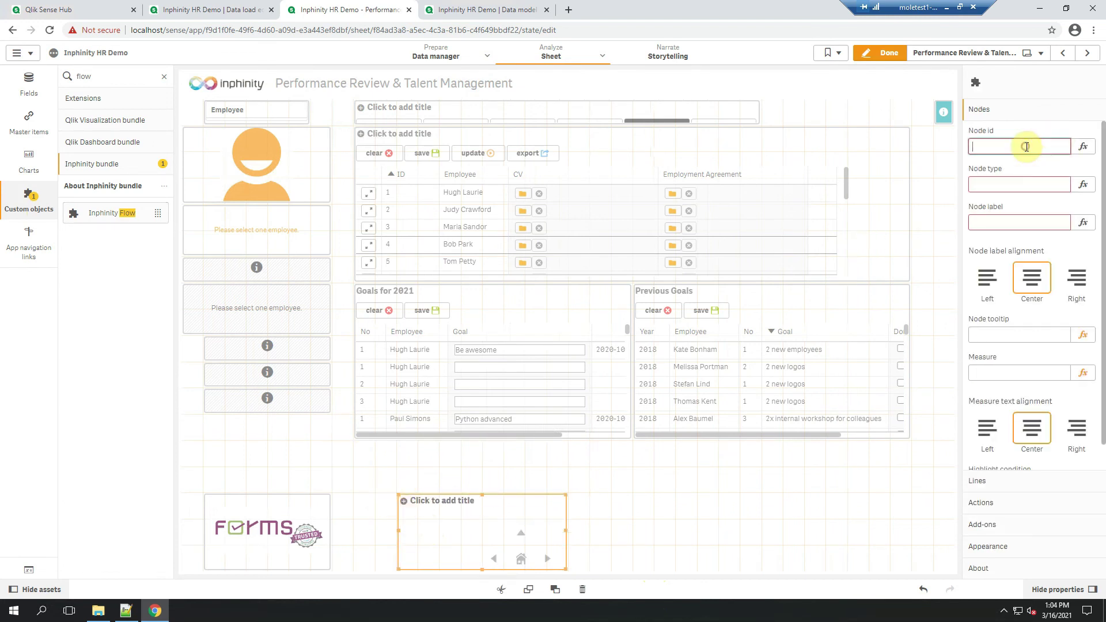
text(='1')
click(1011, 182)
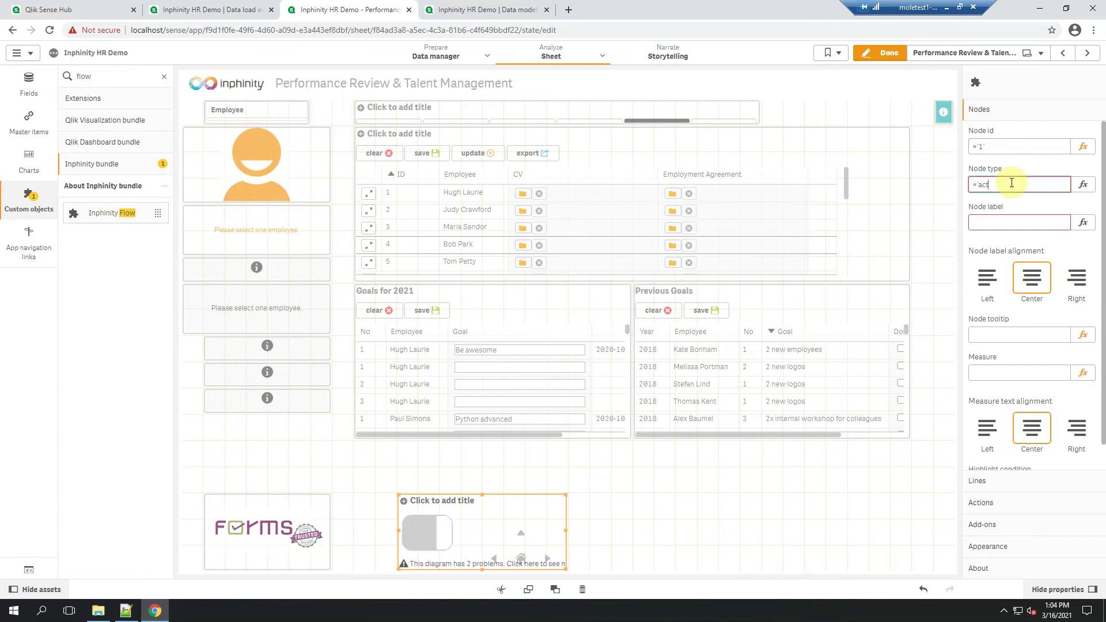
text(='activity')
click(1007, 217)
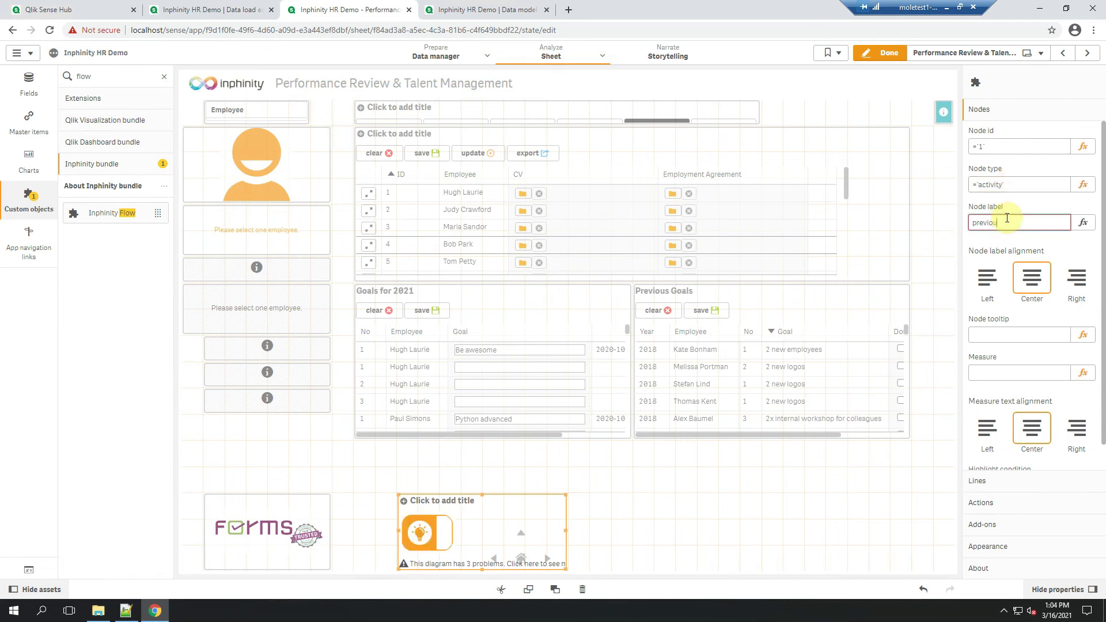
text('previous')
click(973, 222)
text(=)
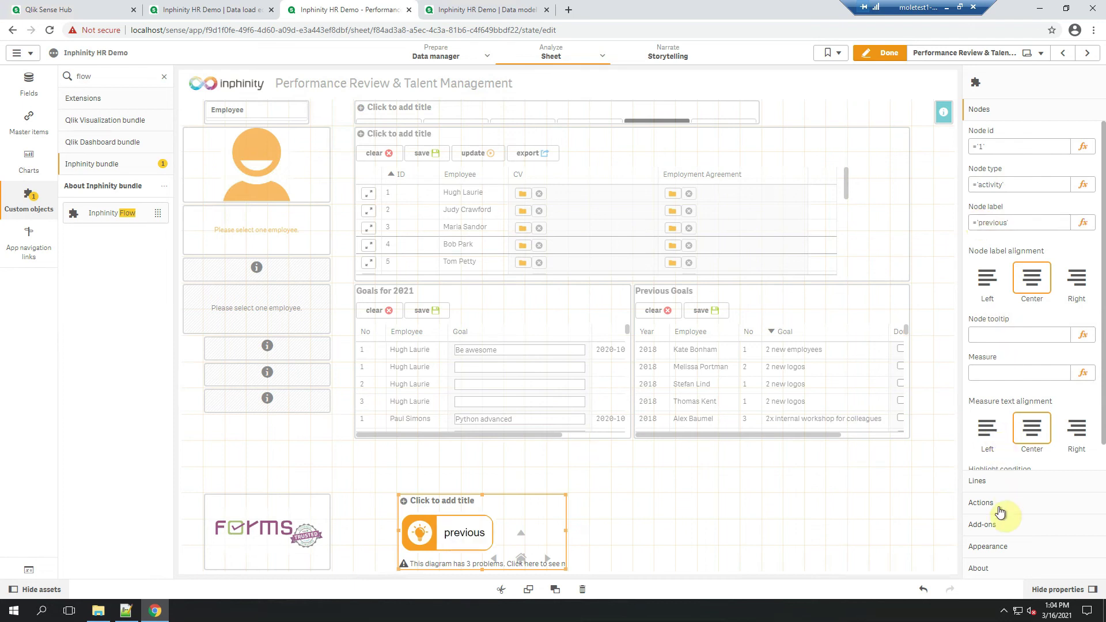
Step: Add an action labelled previous that uses Go to a sheet with the sheet value -1
click(998, 507)
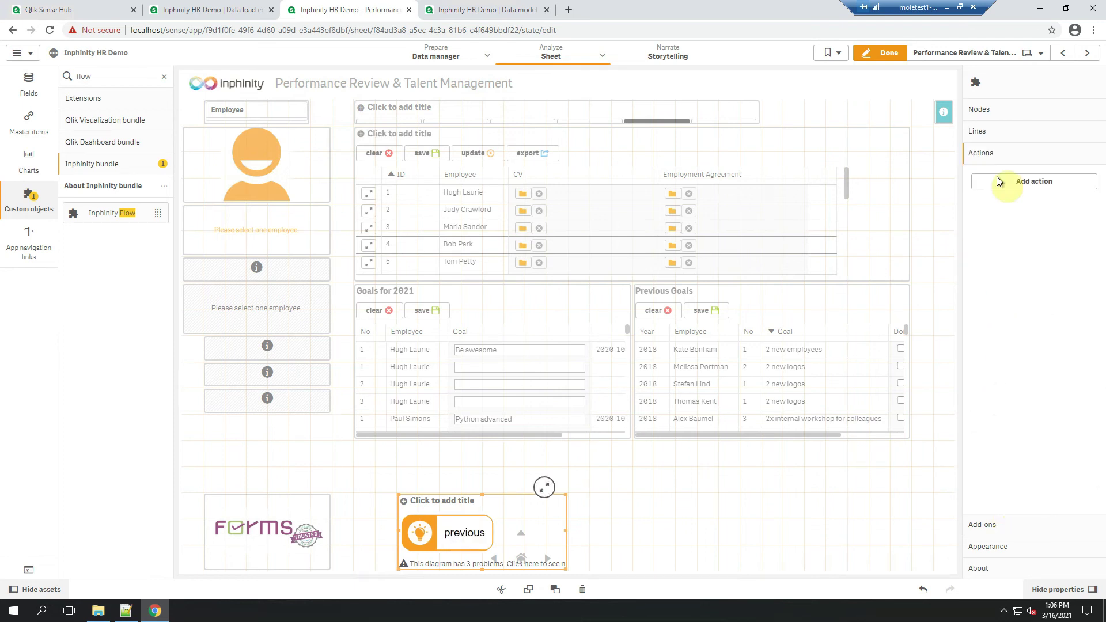
click(1010, 185)
click(1000, 214)
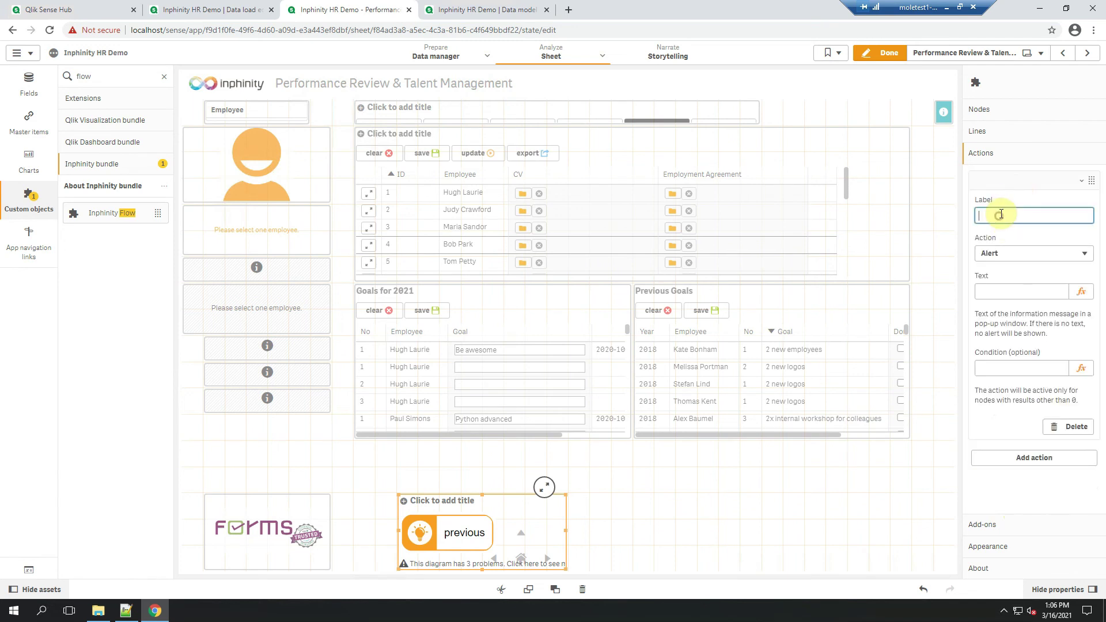
text(previous)
click(1020, 253)
click(1020, 254)
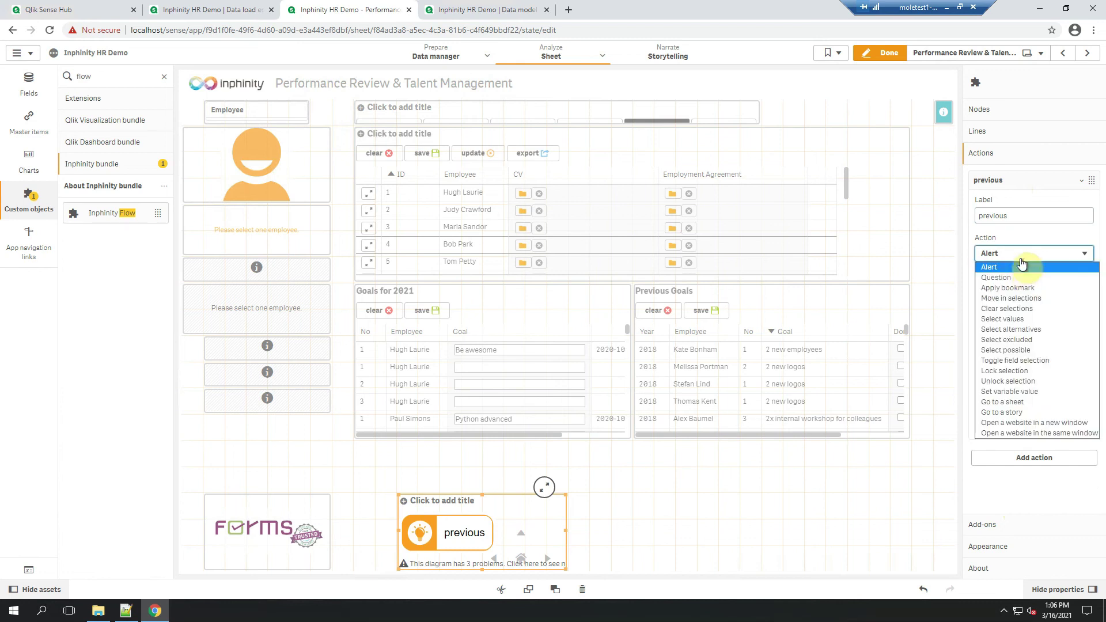
click(1031, 402)
click(995, 291)
text(-1)
key(Return)
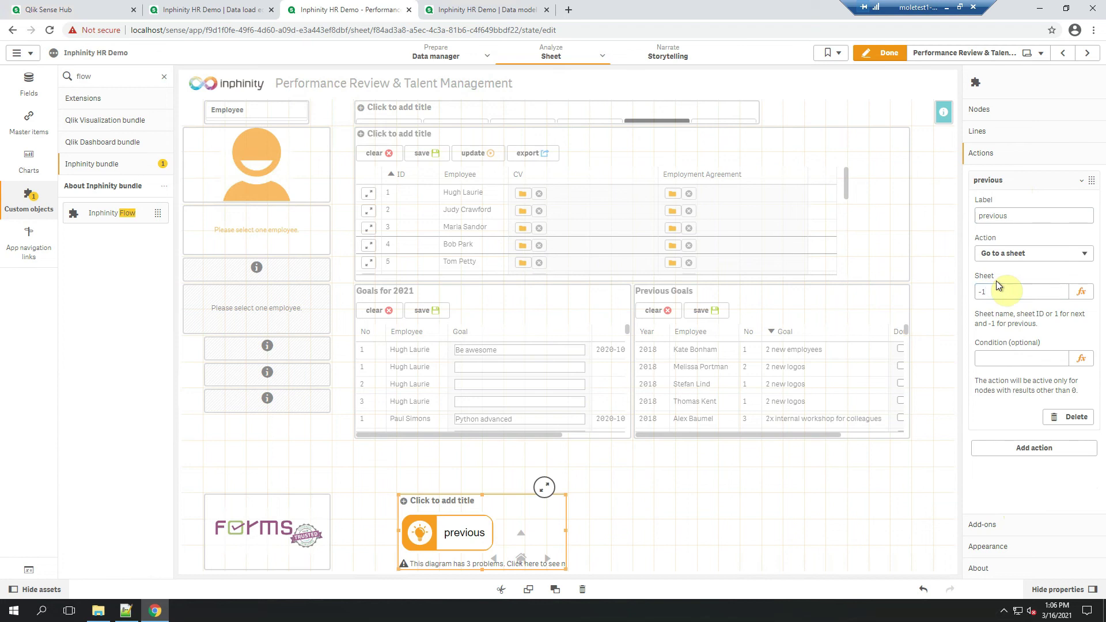
Step: Turn off Navigation and Show warnings in the new flow's presentation settings
click(1021, 554)
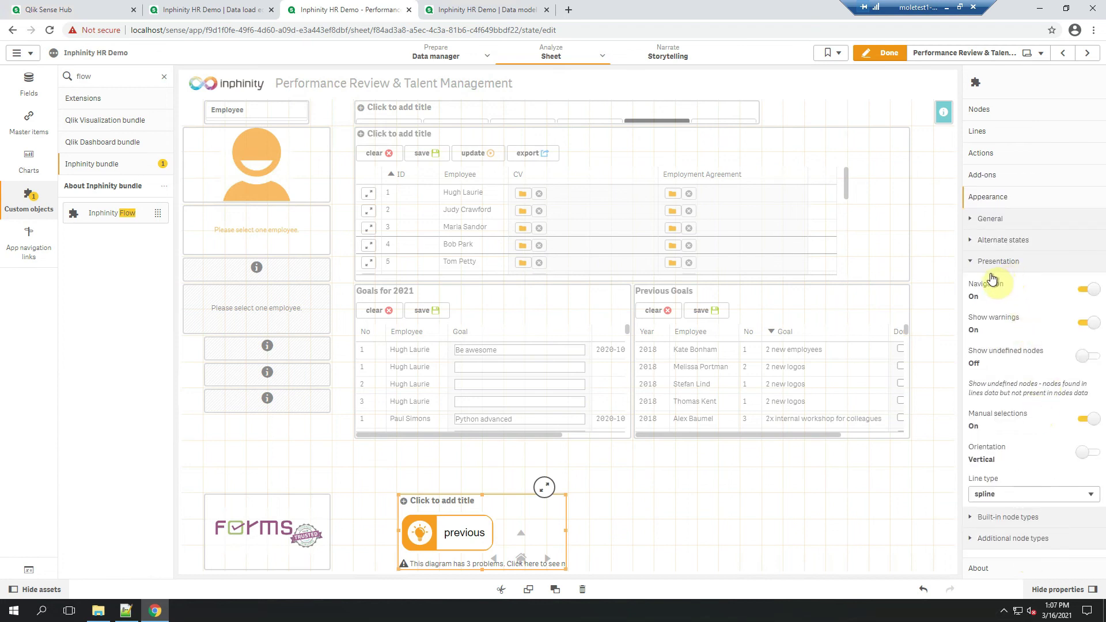
click(1090, 290)
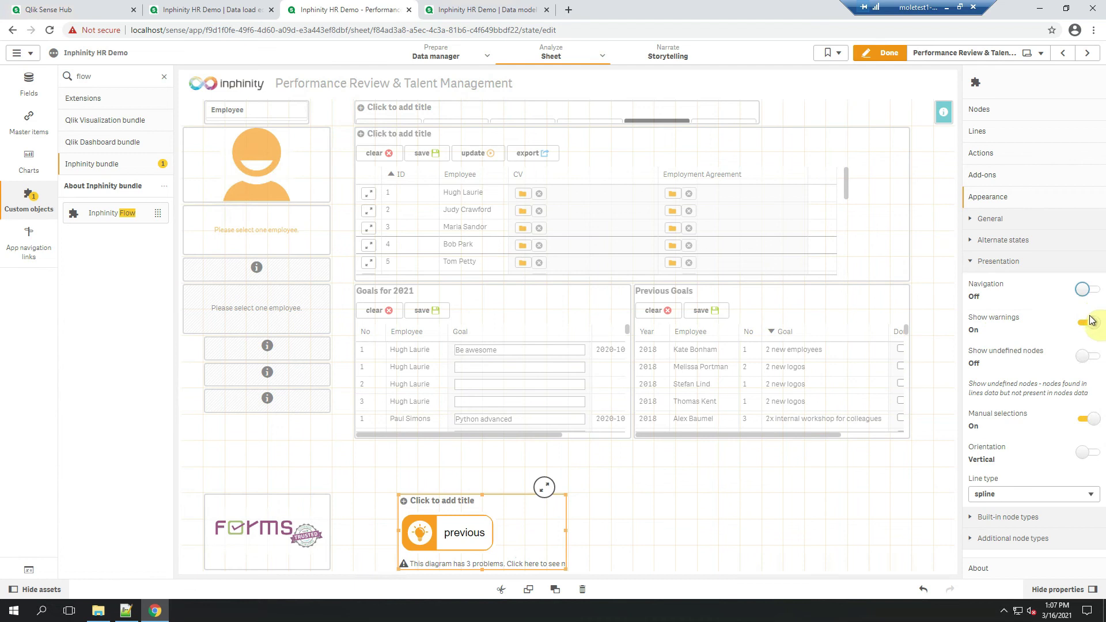
click(1086, 323)
click(1005, 268)
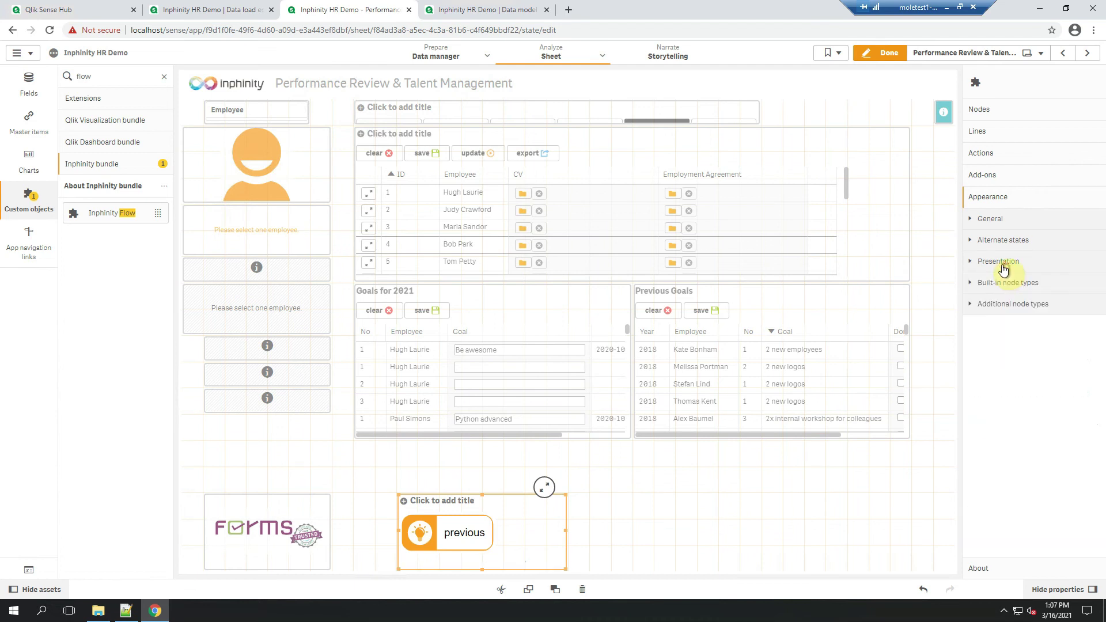
Step: Upload previous.png from the desktop icons folder to the app's own media library
click(908, 551)
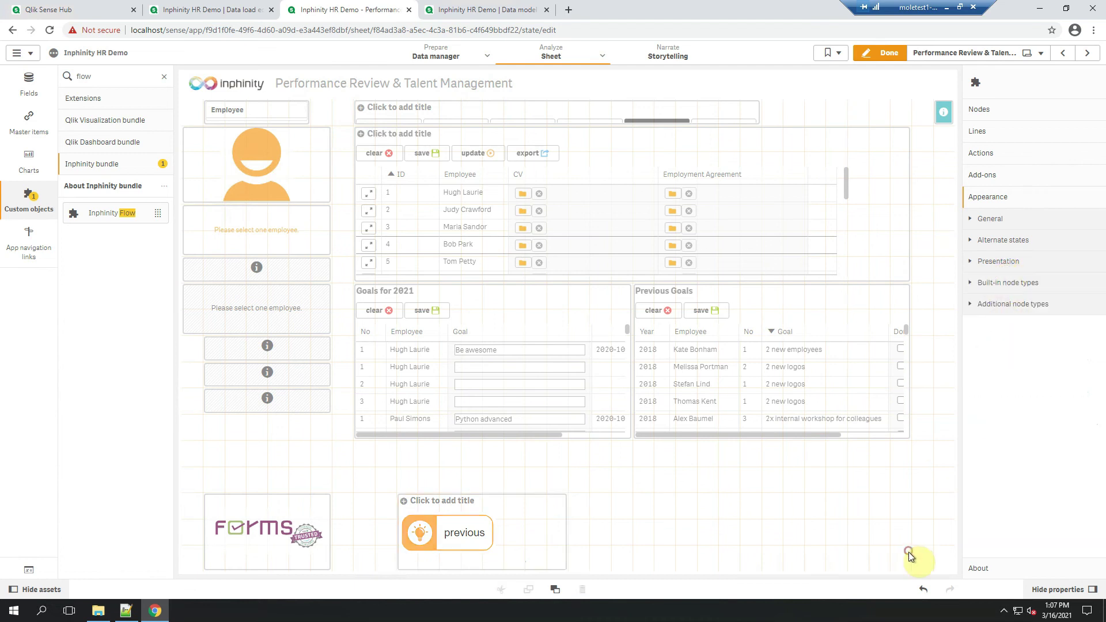
click(1035, 311)
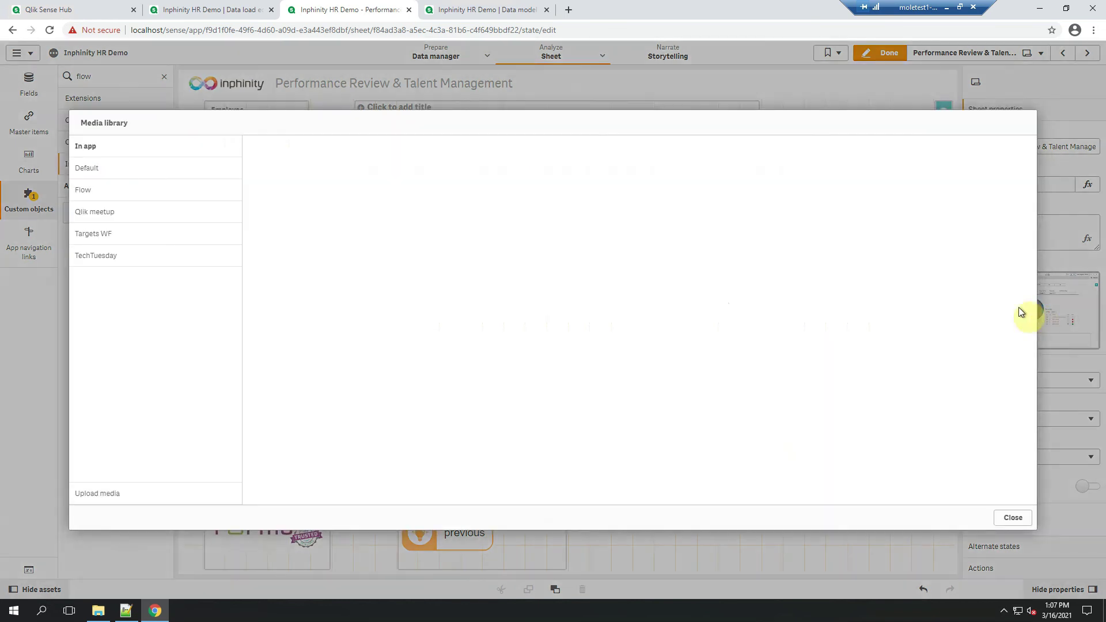
click(169, 489)
click(620, 325)
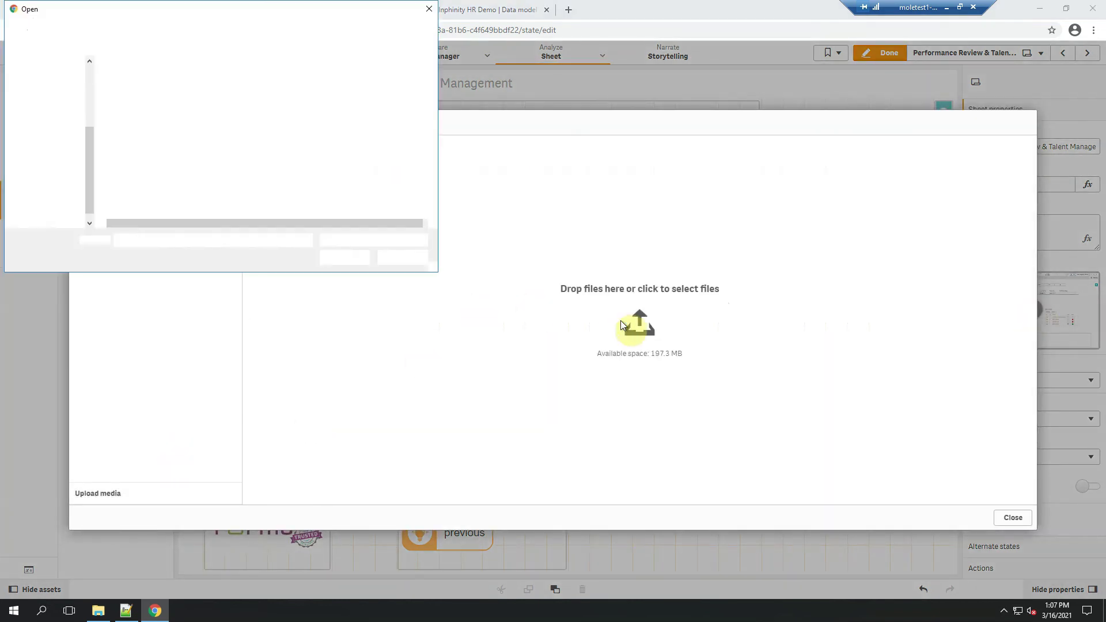
double_click(139, 118)
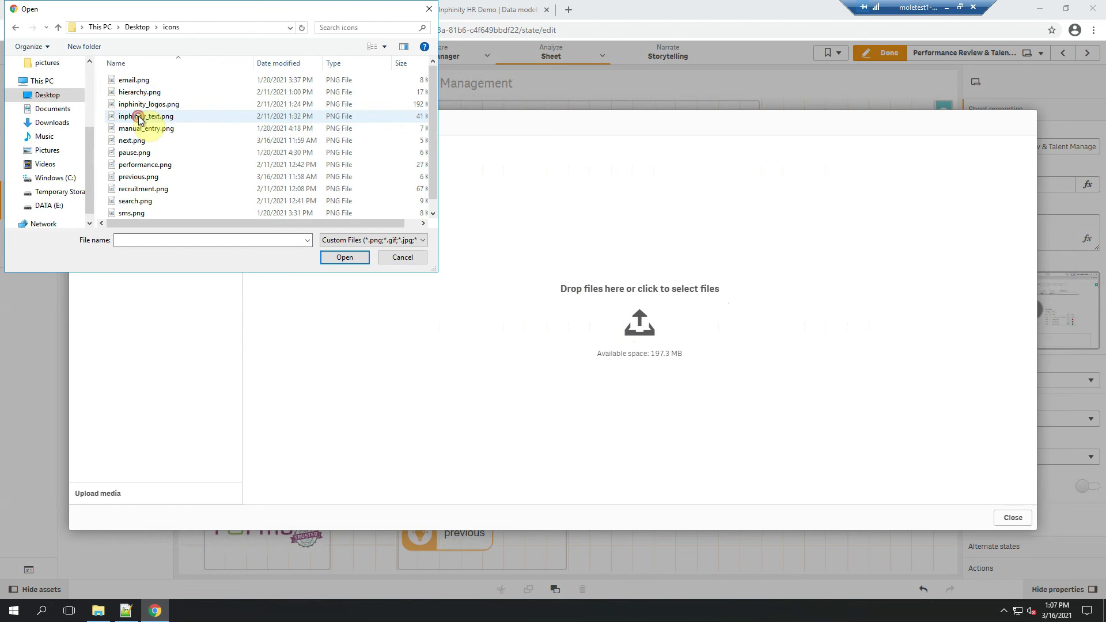
click(173, 178)
click(360, 259)
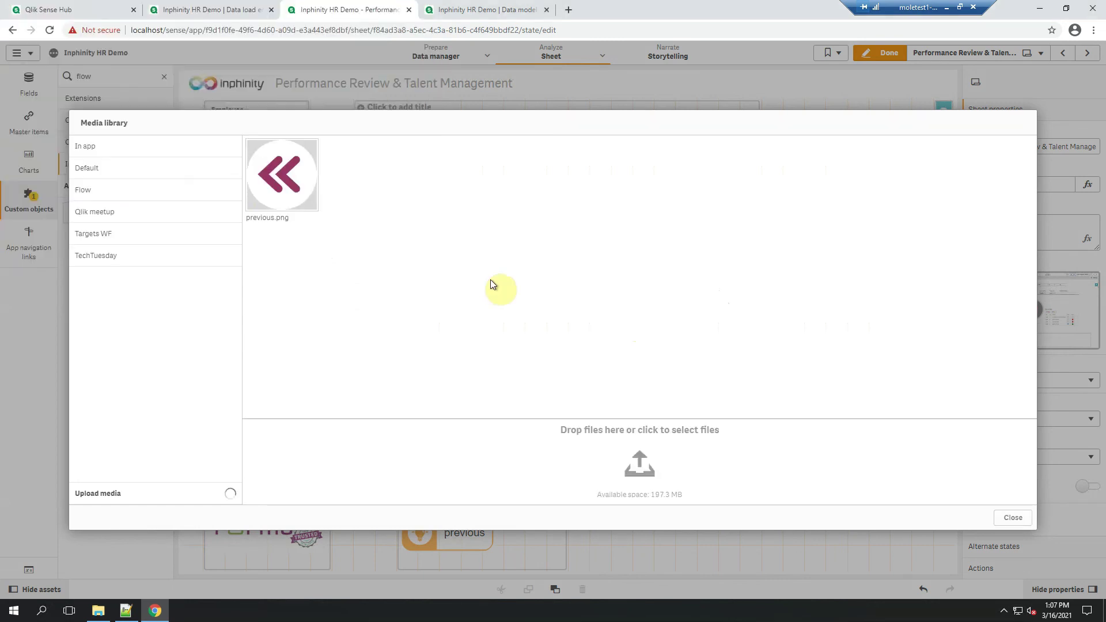
double_click(280, 183)
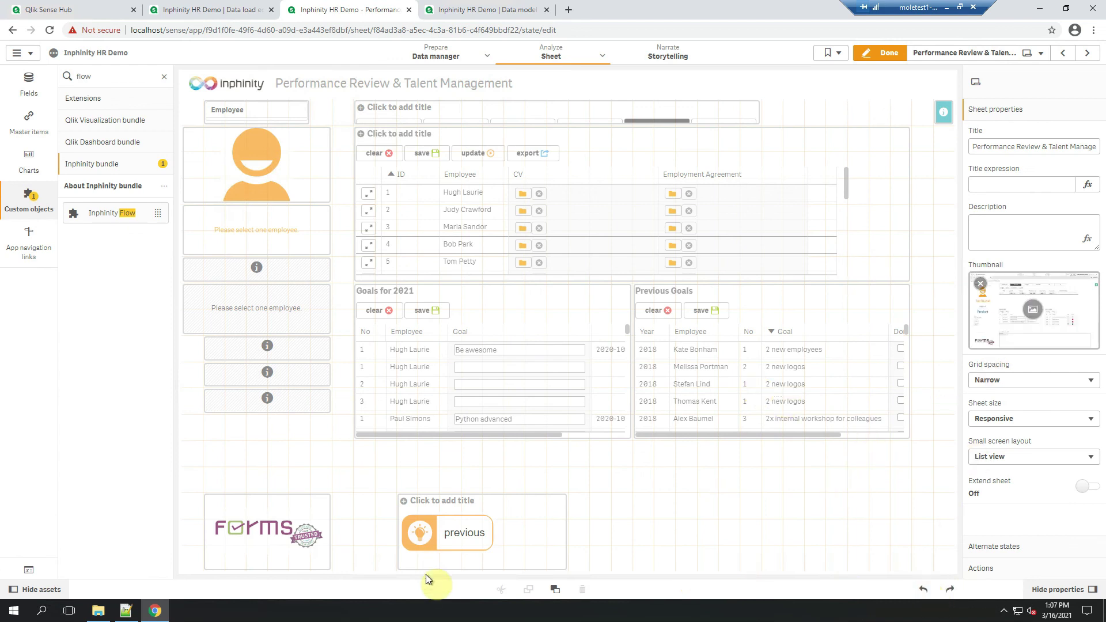
Step: Select In-app library as the previous flow's content library for additional node types and open its node editor
click(526, 557)
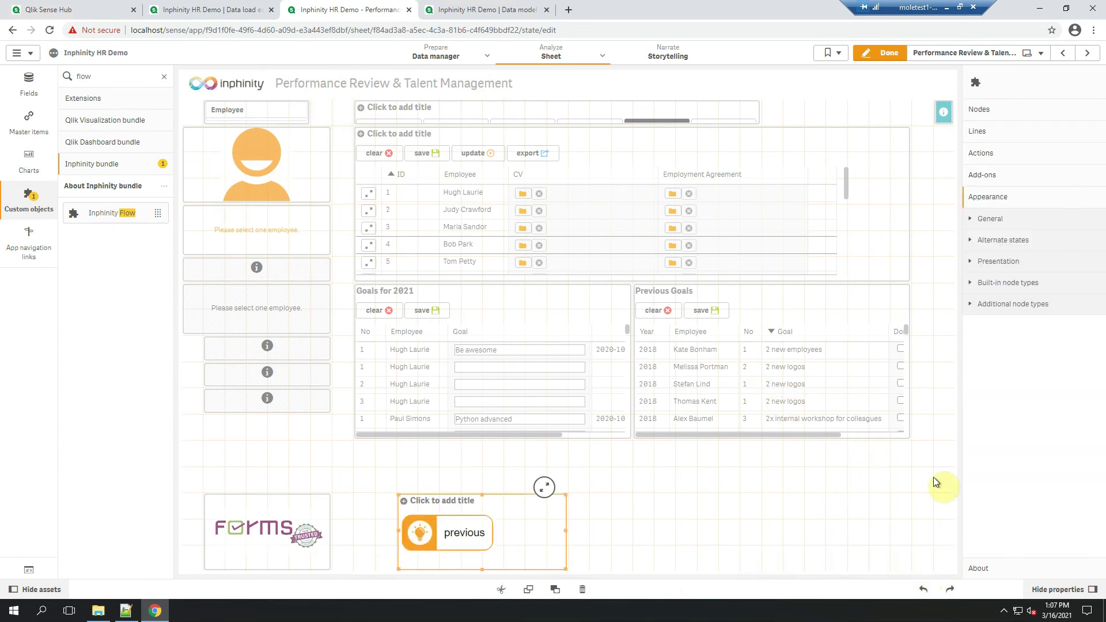
click(1002, 309)
click(1016, 341)
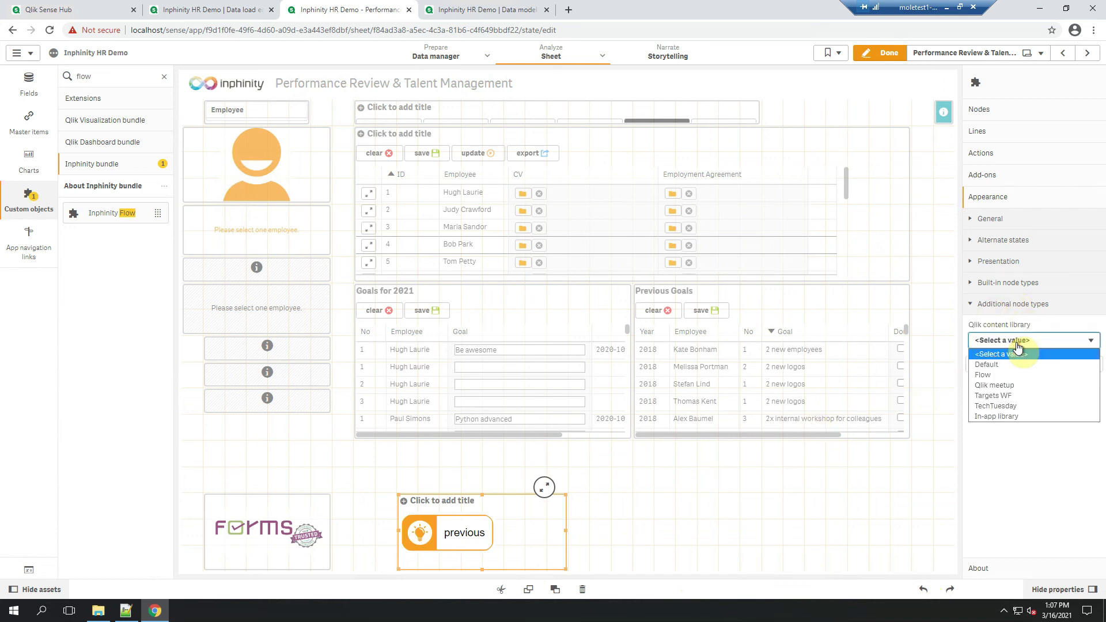
click(1009, 417)
click(1022, 363)
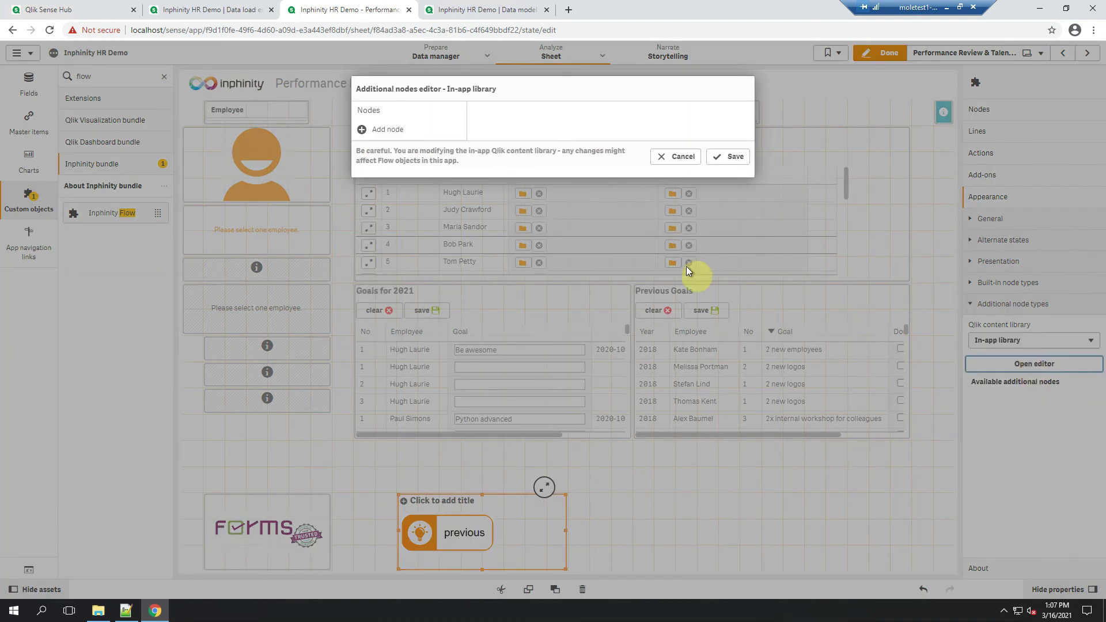
Step: Add an additional node type named previous with the uploaded previous.png as its icon
click(375, 129)
click(396, 260)
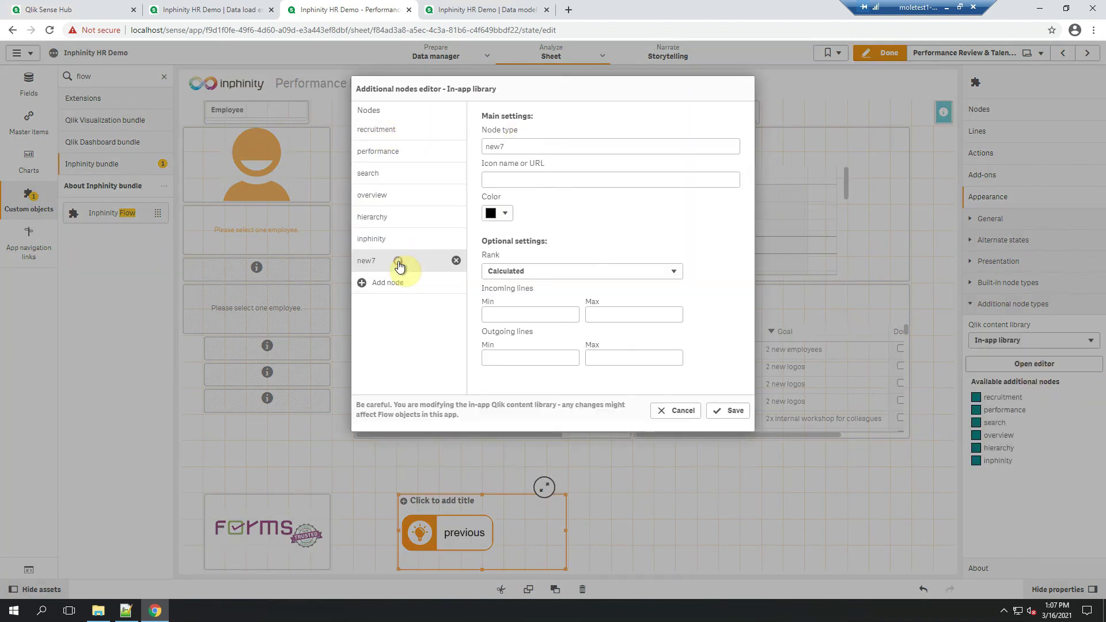
double_click(493, 146)
text(pre)
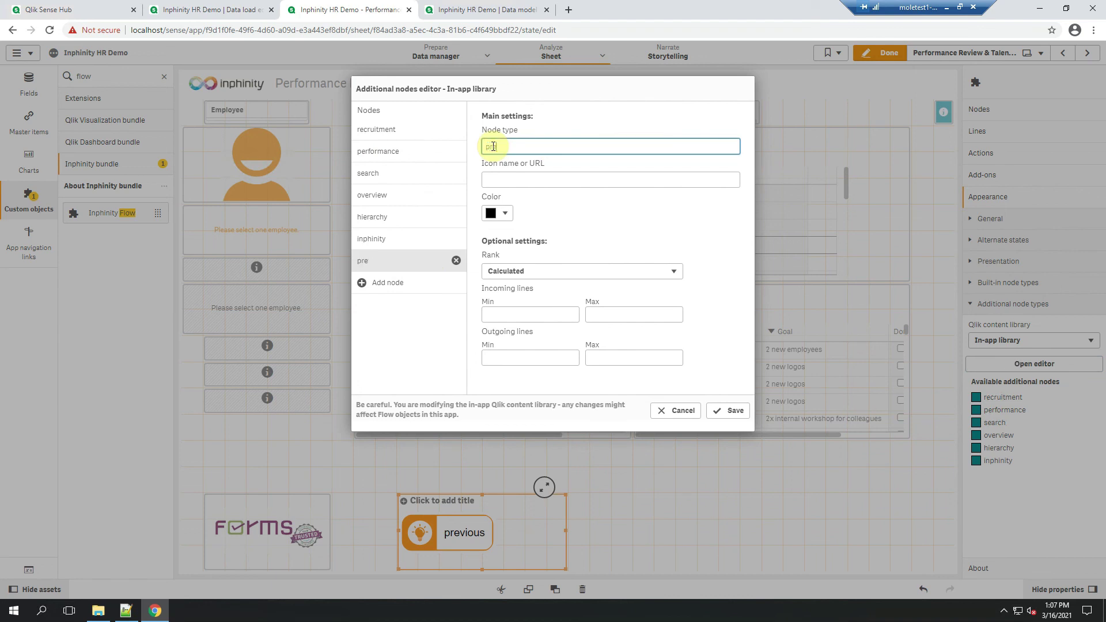
text(vios)
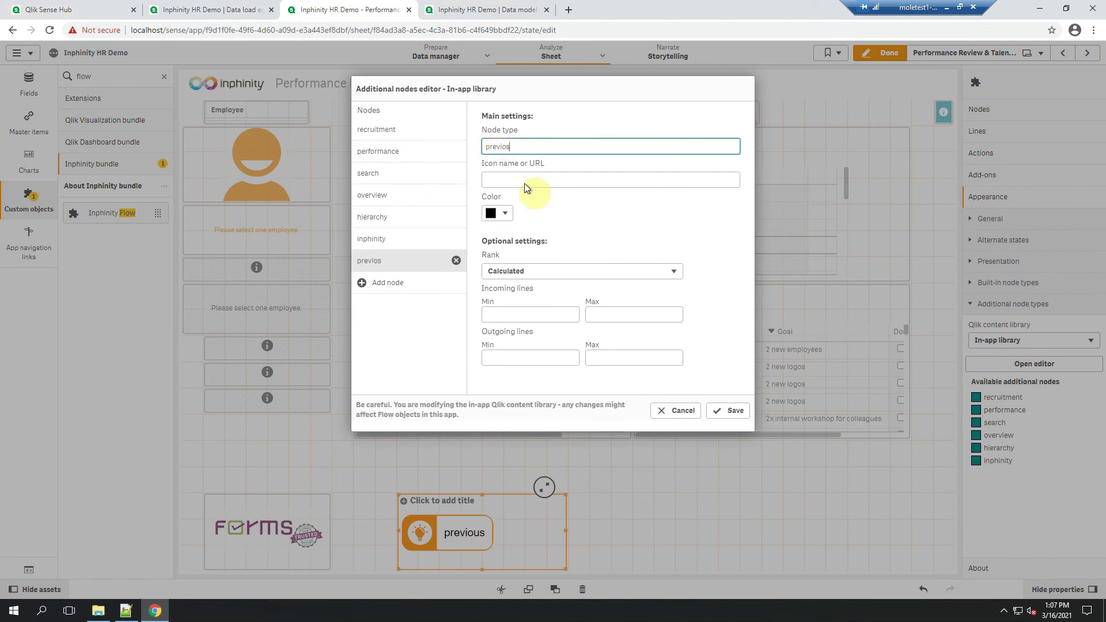
key(ctrl+a)
key(ctrl+c)
click(526, 174)
key(ctrl+v)
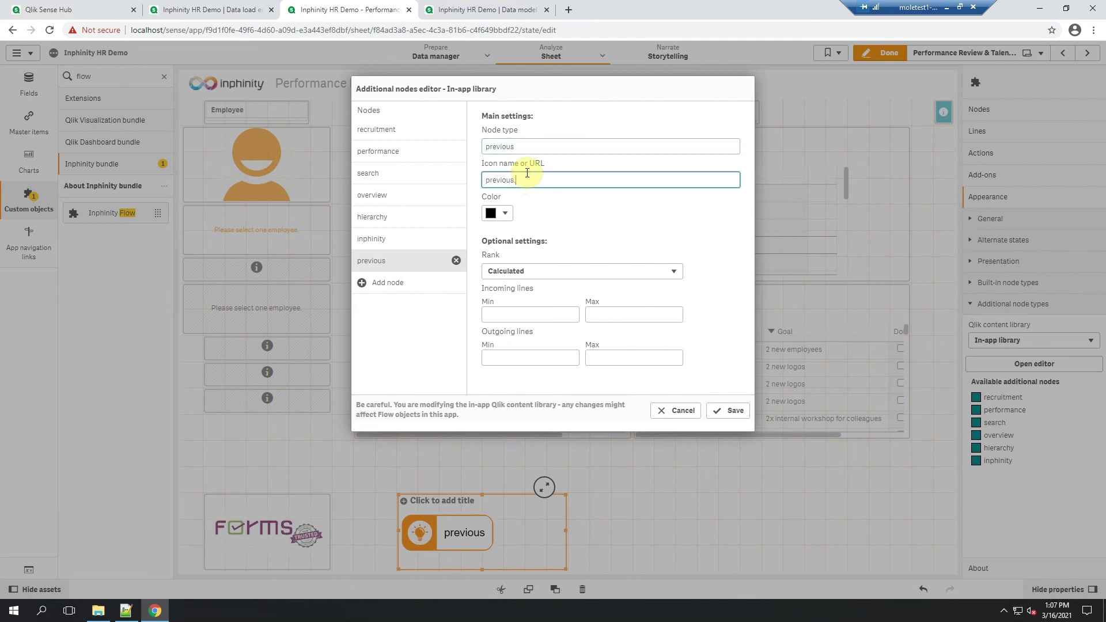
Step: Give the previous node type a dark magenta colour matching its icon and save the additional nodes
click(500, 214)
click(537, 185)
click(476, 88)
click(627, 215)
click(739, 420)
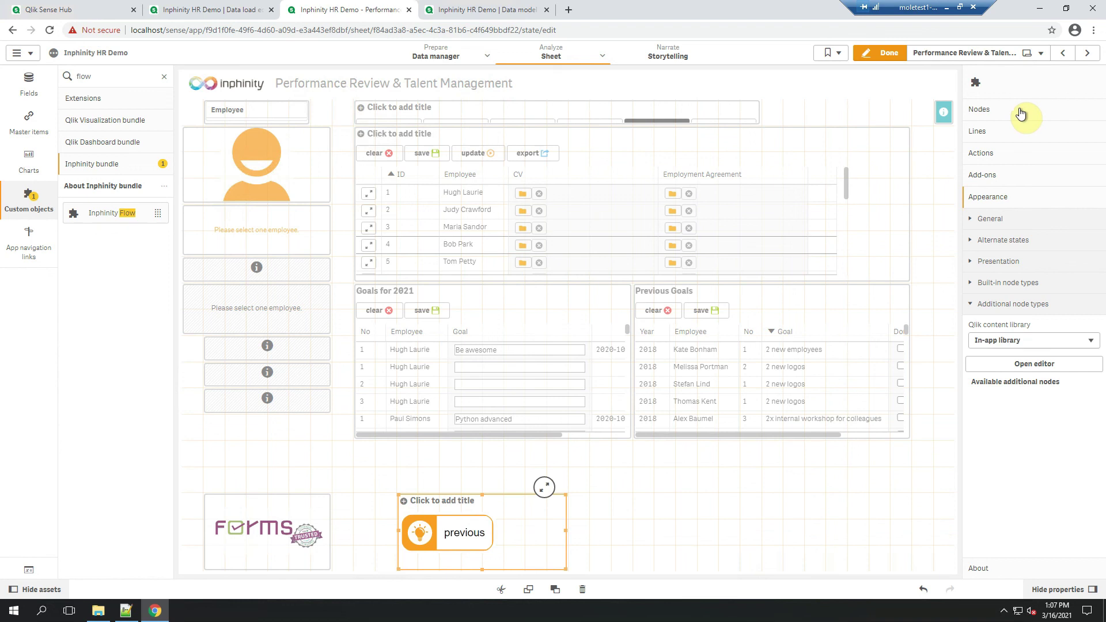
Step: Set the flow's node type to ='previous'
click(1018, 113)
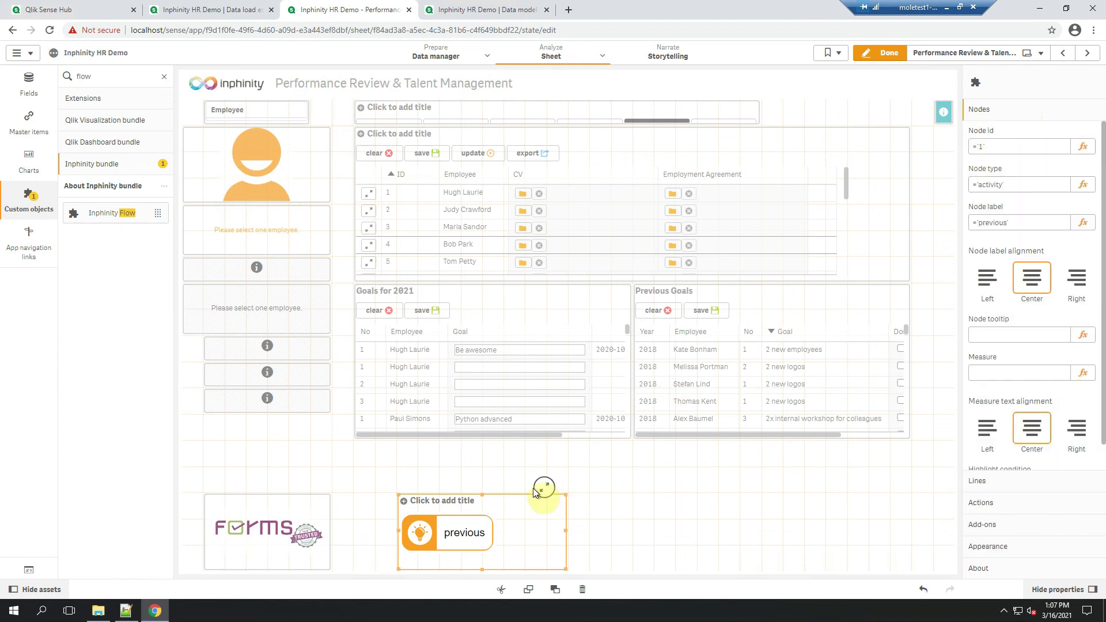
click(1016, 186)
drag(1016, 187, 979, 189)
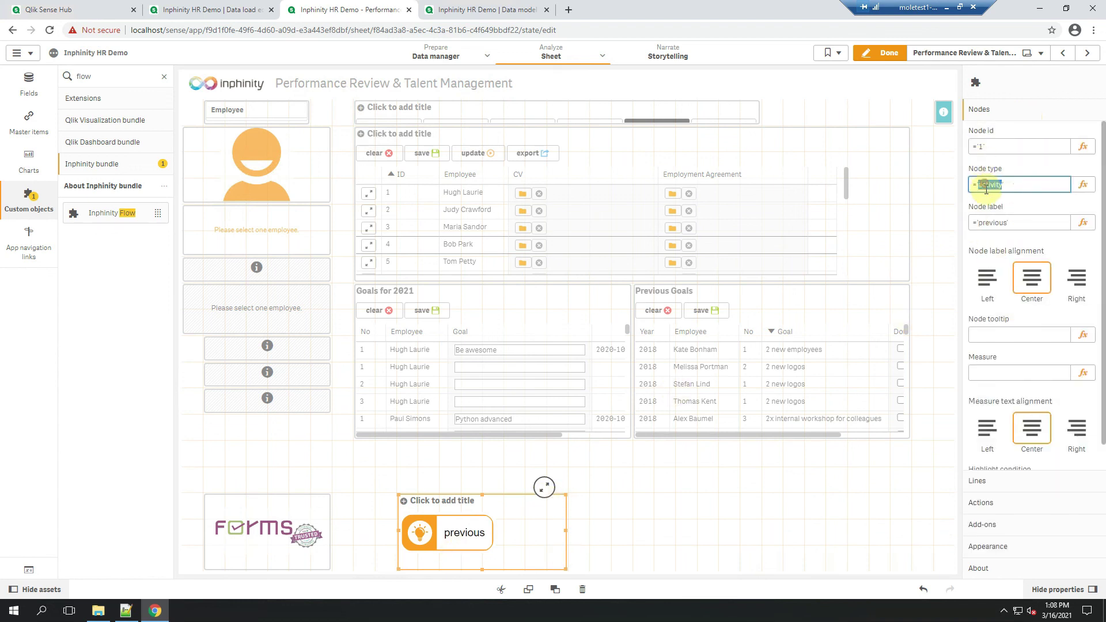
text(previous)
click(982, 199)
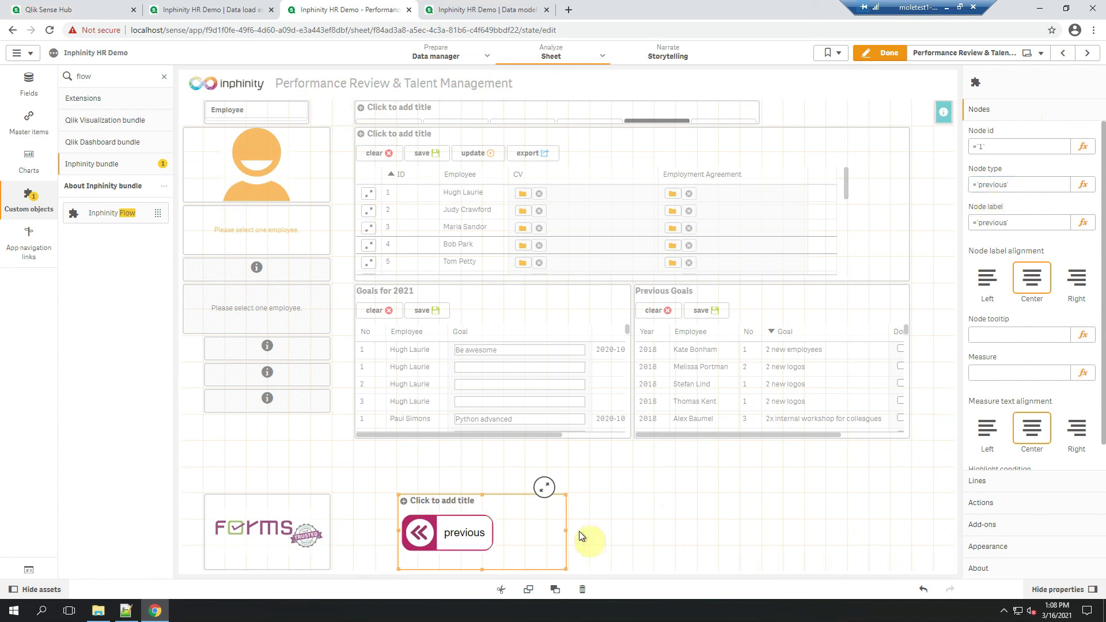
Step: Move the Forms logo up below the info boxes, enlarged to their full width, and place the previous flow underneath it
drag(278, 545, 253, 460)
drag(550, 439, 333, 415)
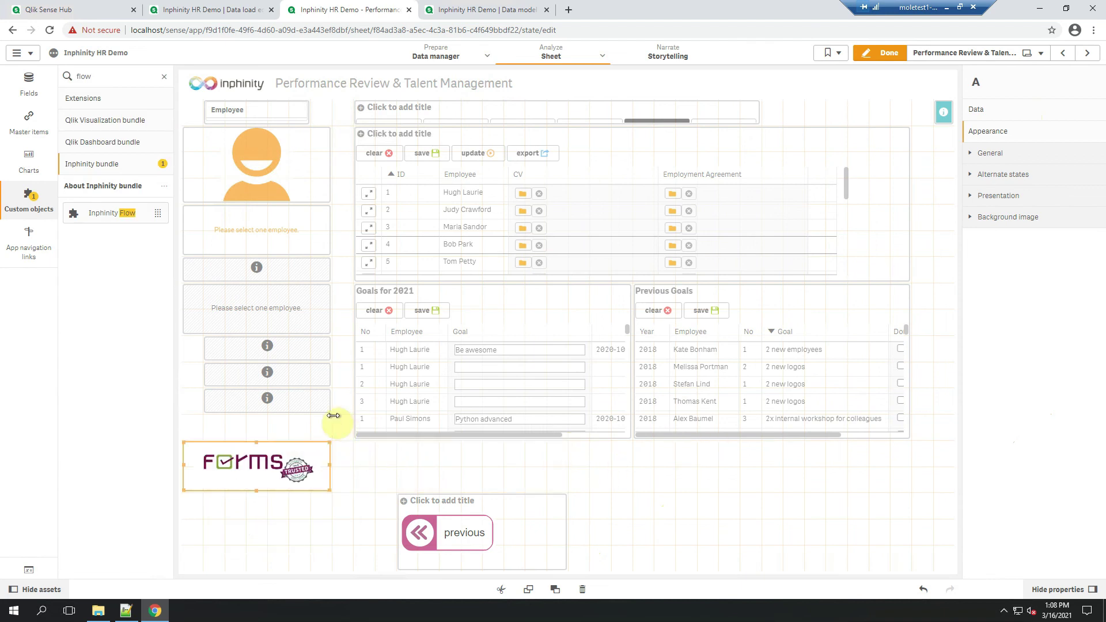
click(520, 544)
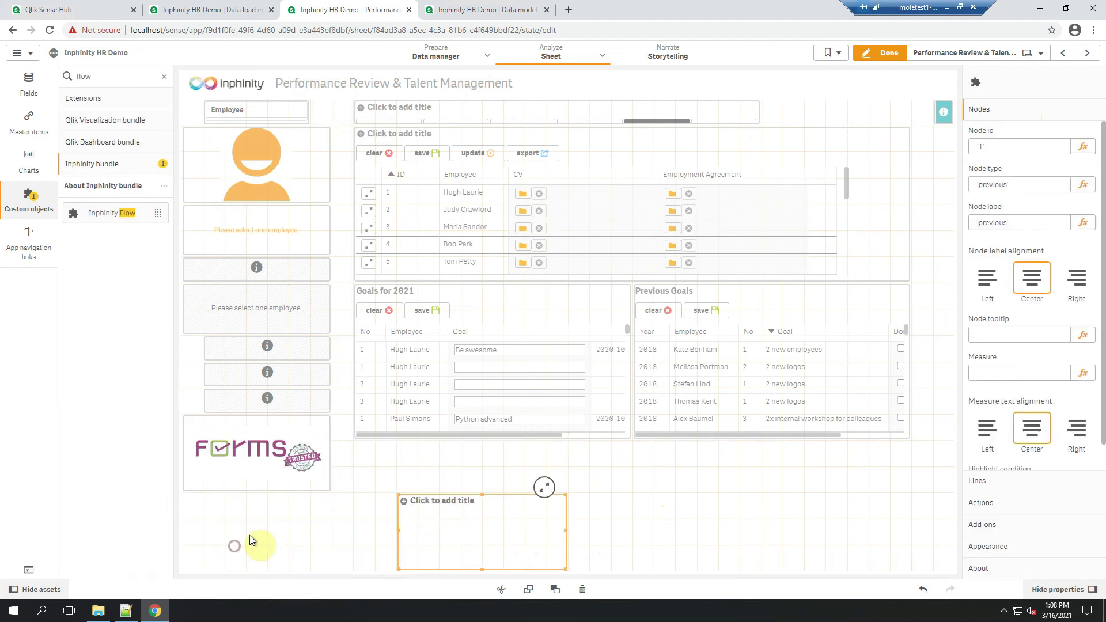
drag(395, 506, 391, 496)
drag(390, 496, 303, 526)
Step: Finish editing, test the previous button's jump to the preceding sheet, and return to the Performance Review & Talent Management sheet
click(885, 61)
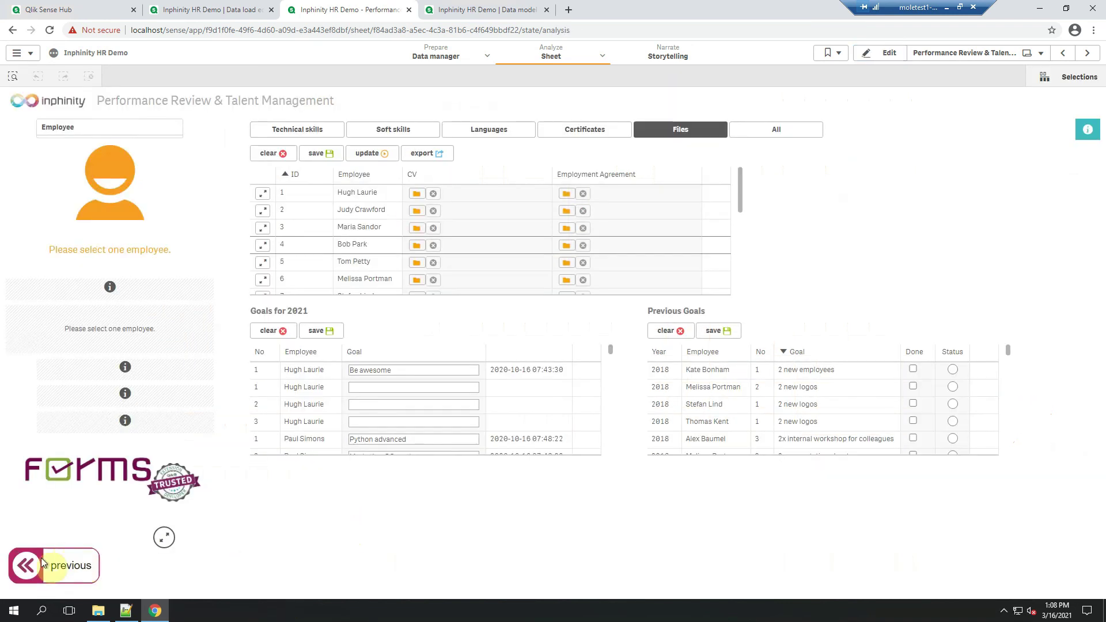
click(23, 565)
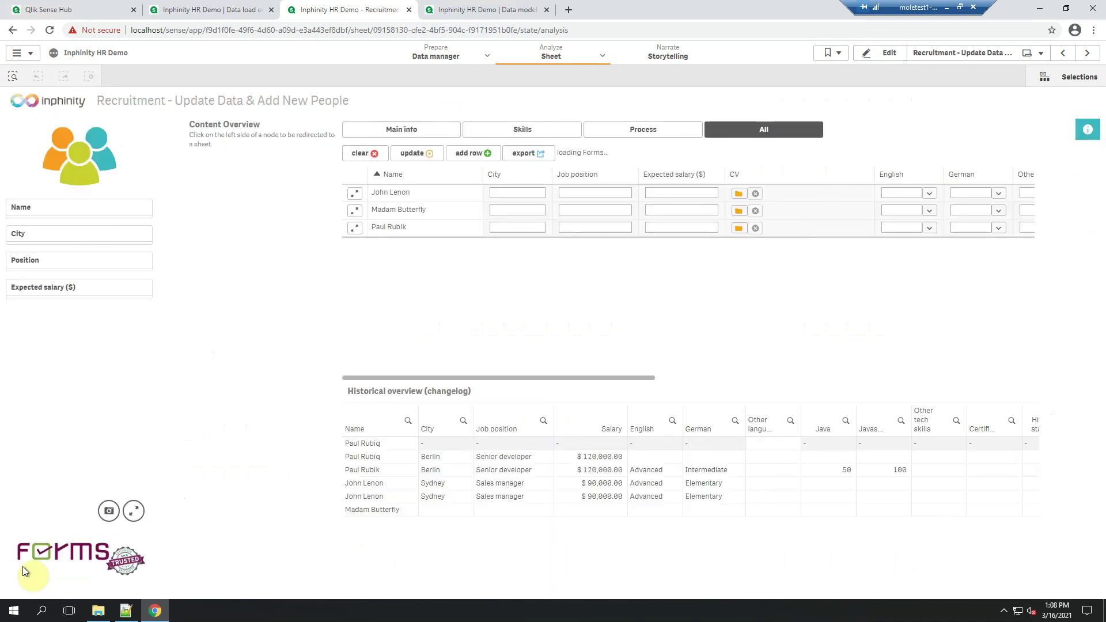
click(1086, 52)
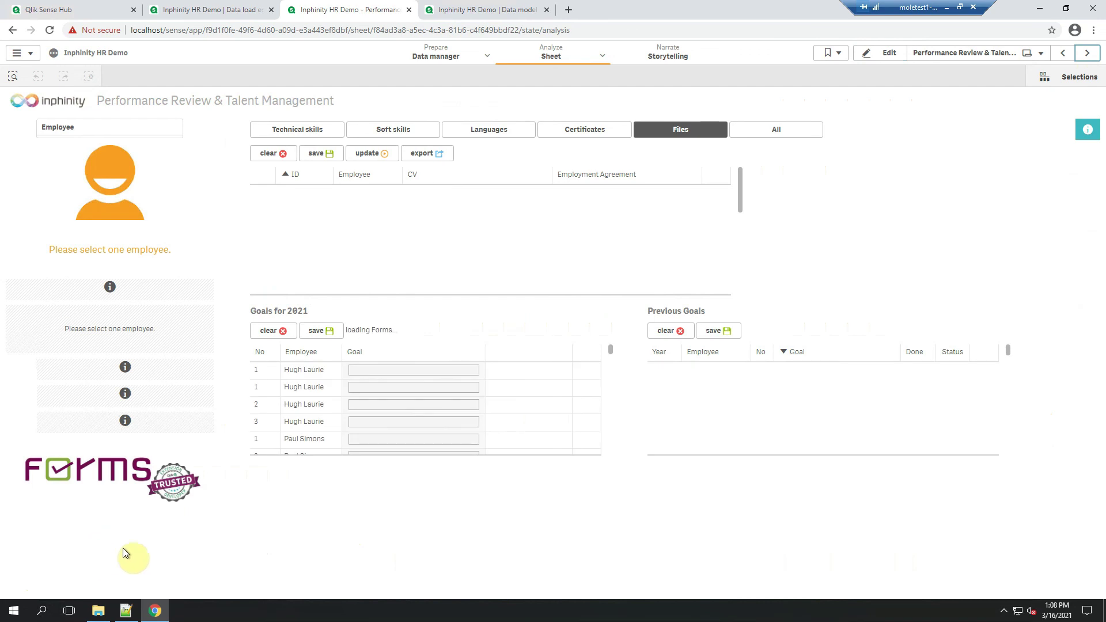